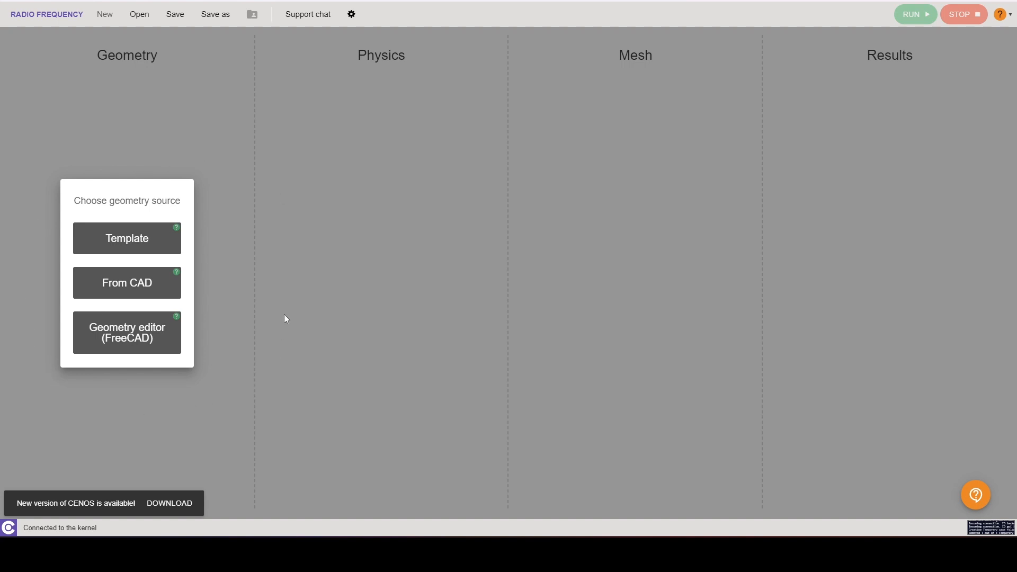
Step: Choose CAD as the geometry source and import the file 27_Printed_Yagi_50_degrees.step
left_click(142, 296)
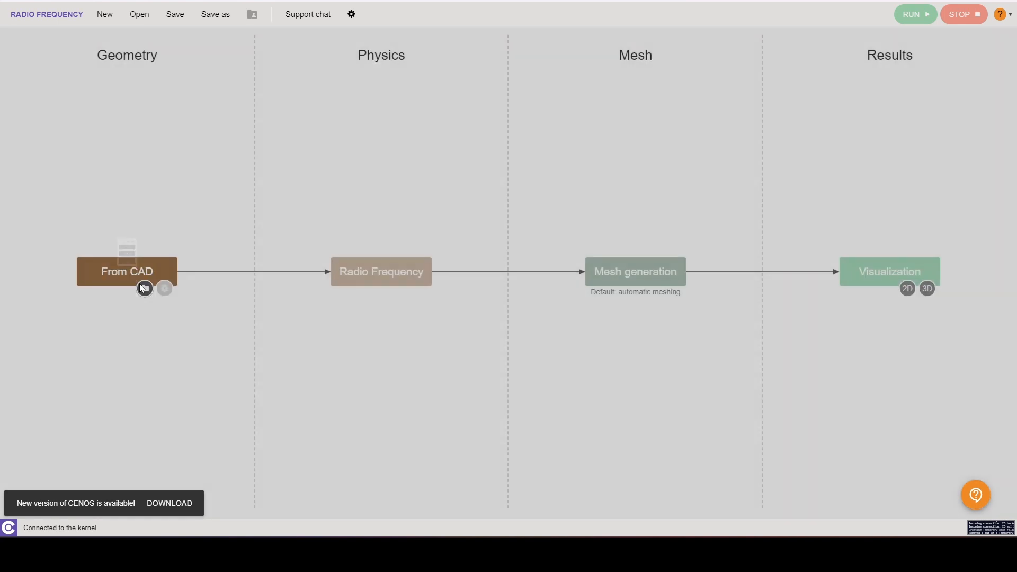
left_click(144, 292)
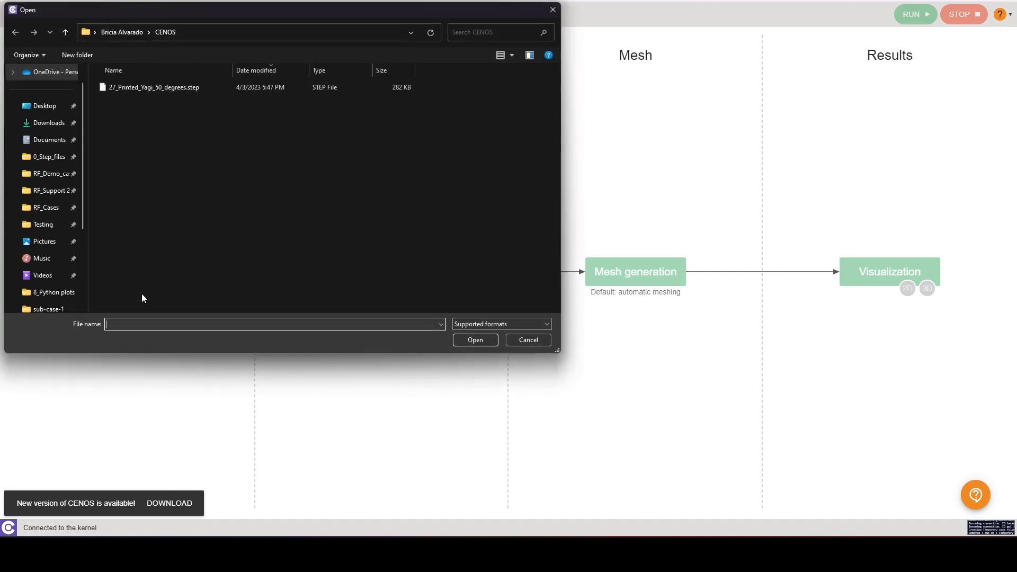
left_click(193, 87)
left_click(473, 341)
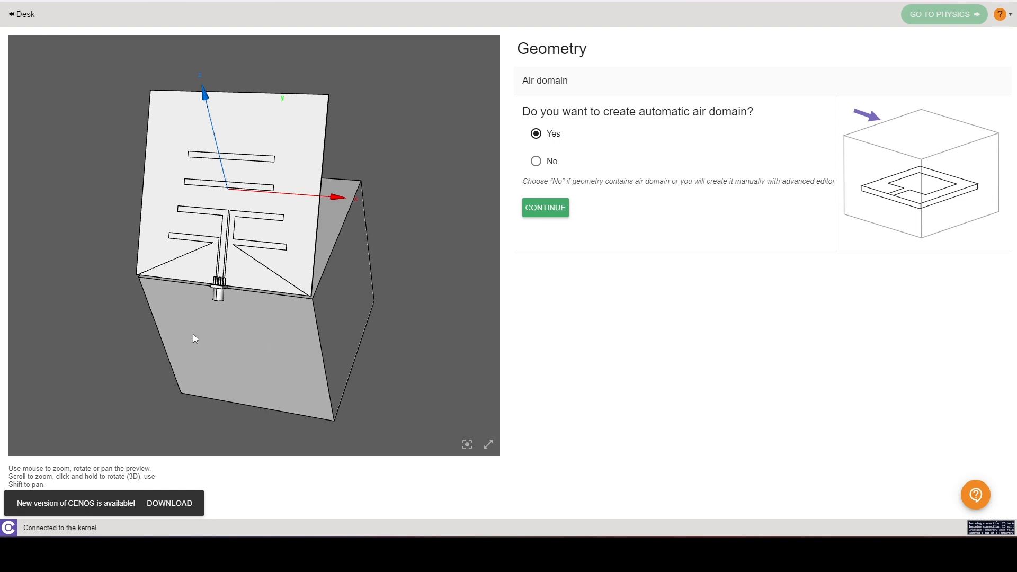
Step: Accept the automatic air domain and choose the Custom application type
left_click(551, 207)
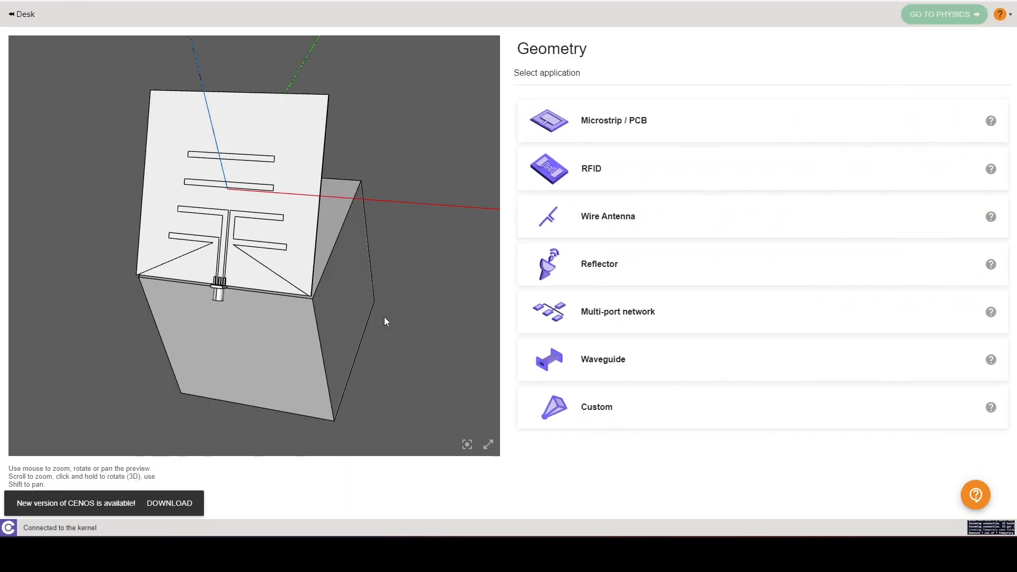
left_click(599, 421)
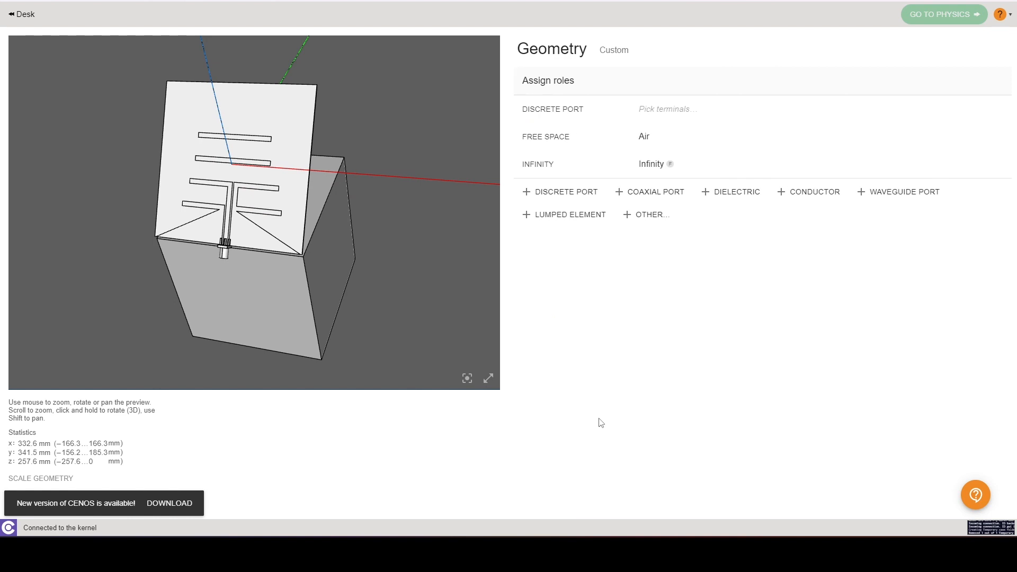
Step: Remove the empty discrete port role and assign the Substrate role to the antenna board
left_click(999, 109)
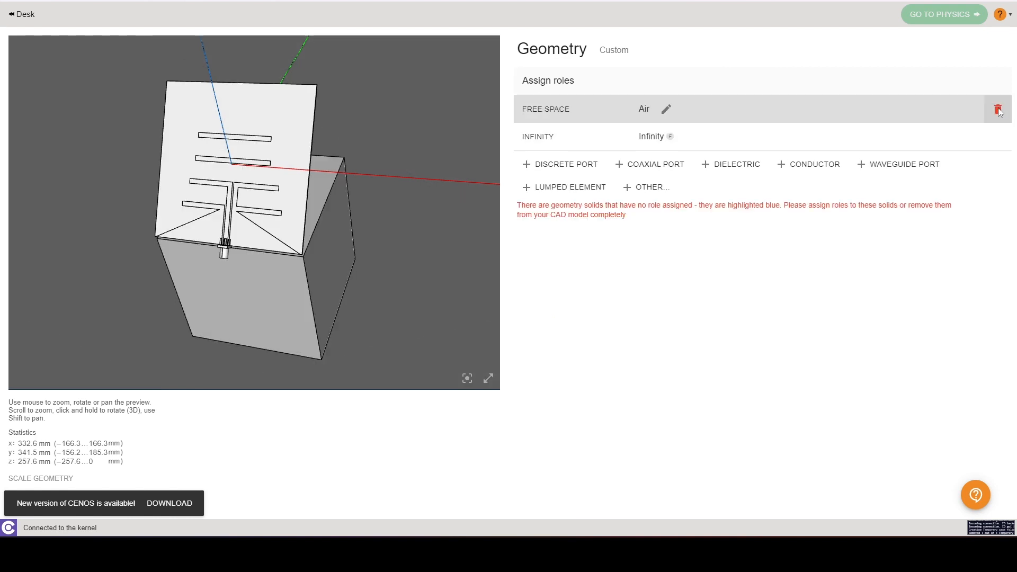
left_click_drag(372, 314, 265, 297)
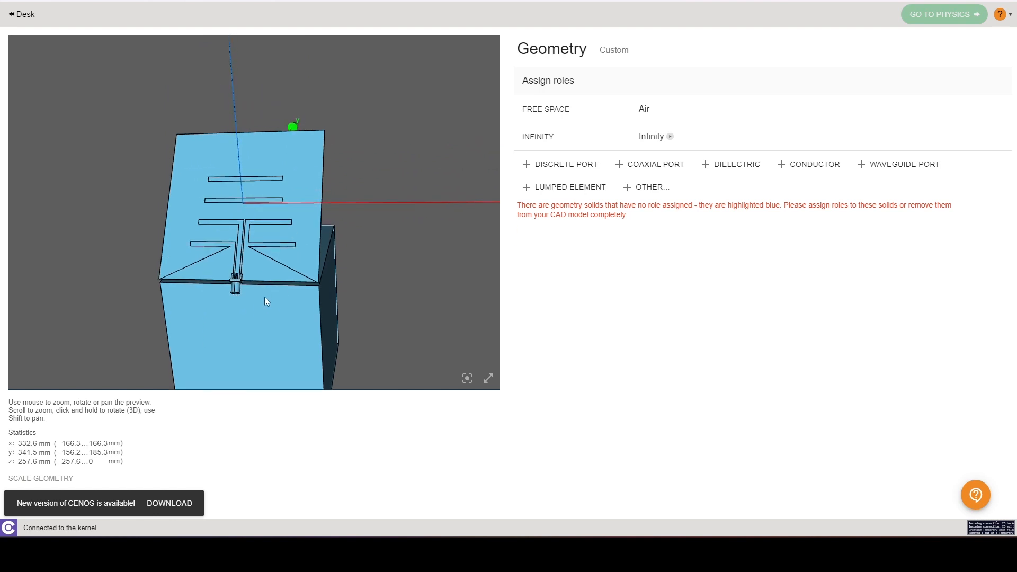
left_click(647, 187)
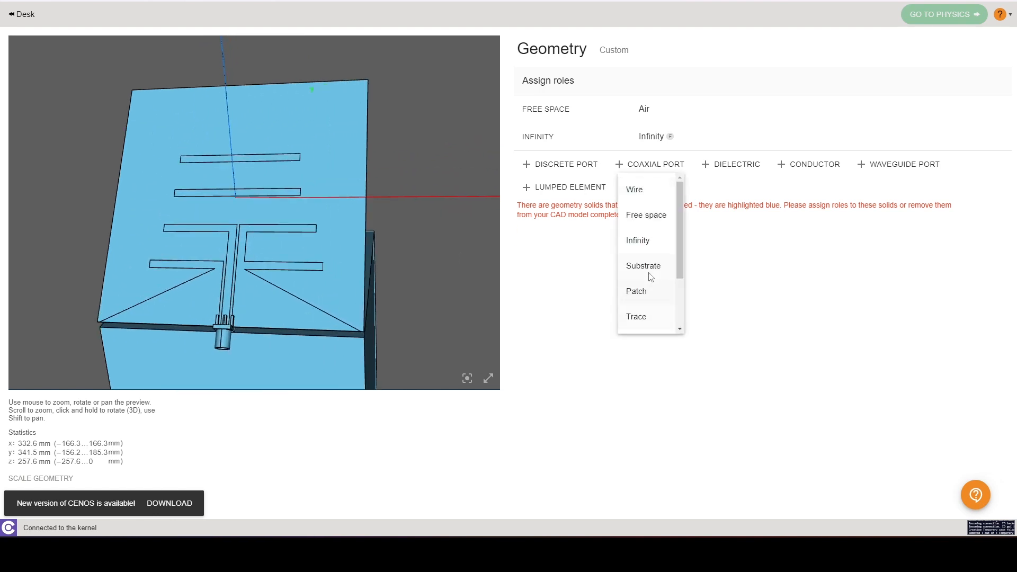
left_click(649, 270)
left_click(270, 269)
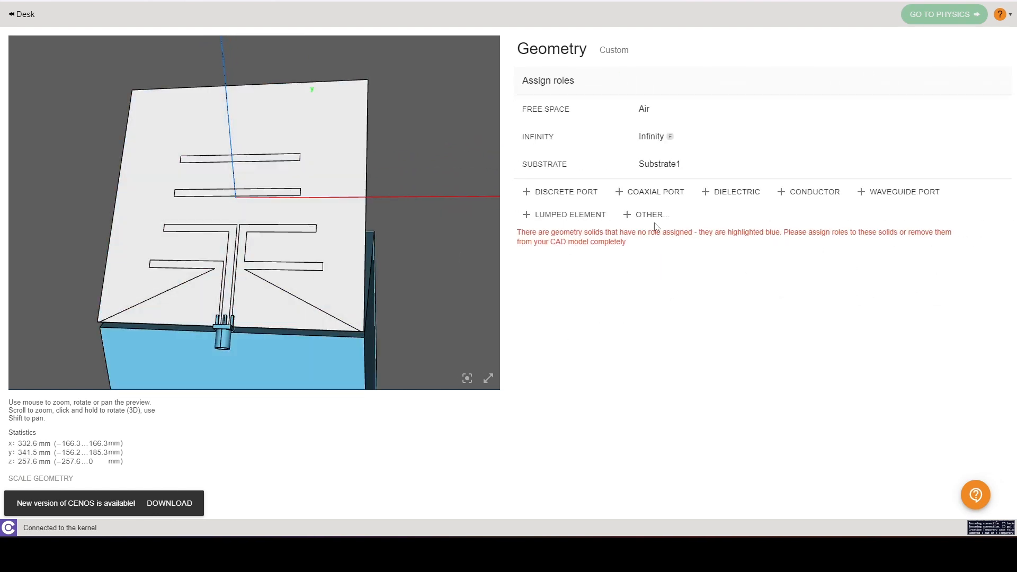
Step: Assign the Patch role to the antenna's copper faces: feed line, dipole arms and director strips
left_click(655, 227)
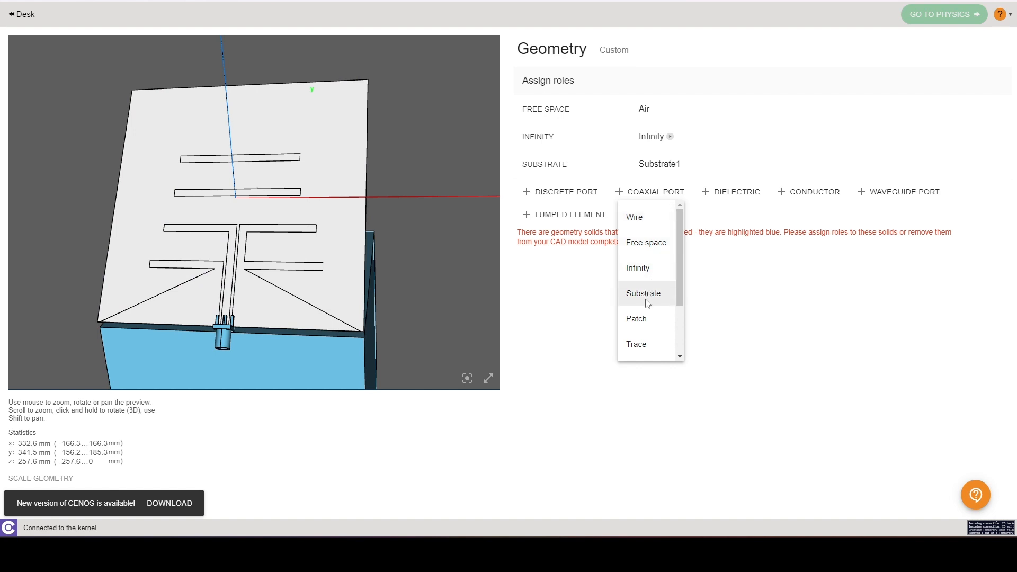
left_click(647, 321)
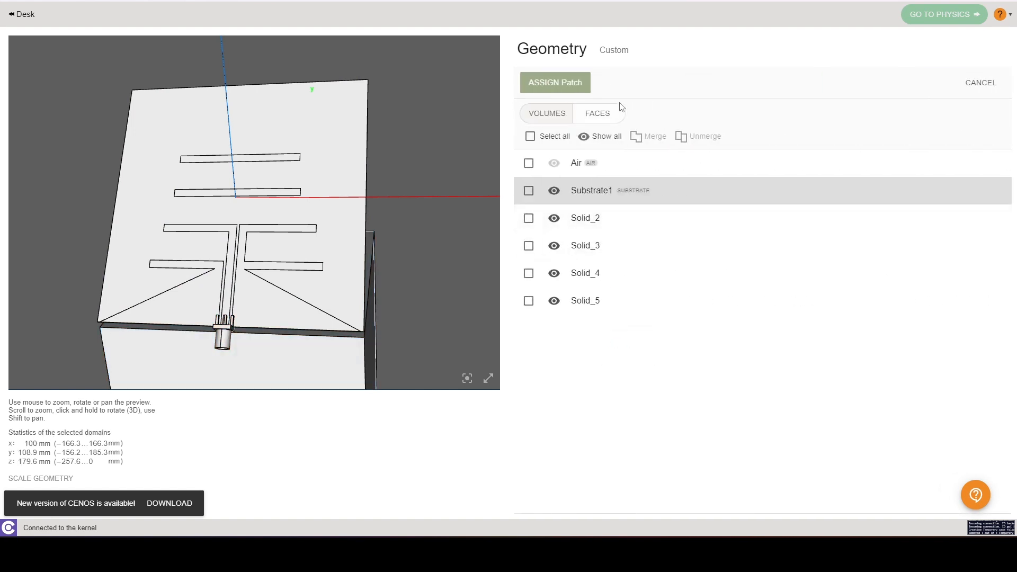
left_click(598, 113)
left_click(248, 283)
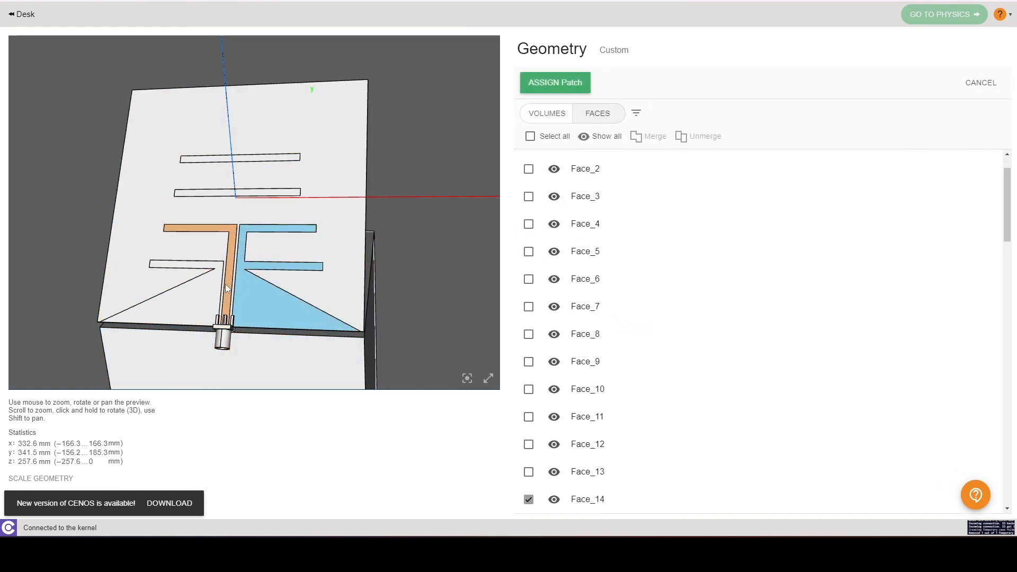
left_click(224, 294)
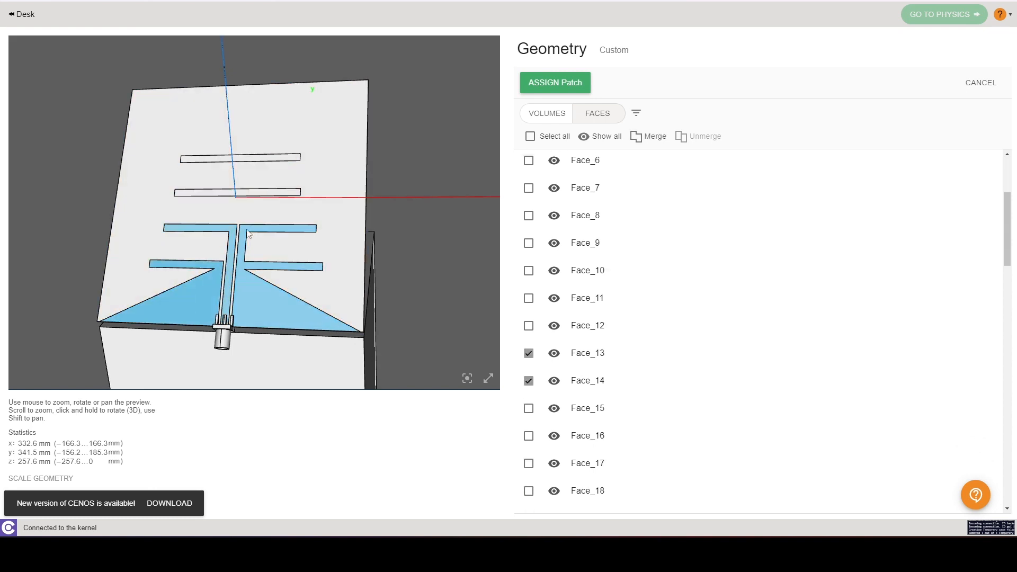
left_click(256, 193)
left_click(257, 161)
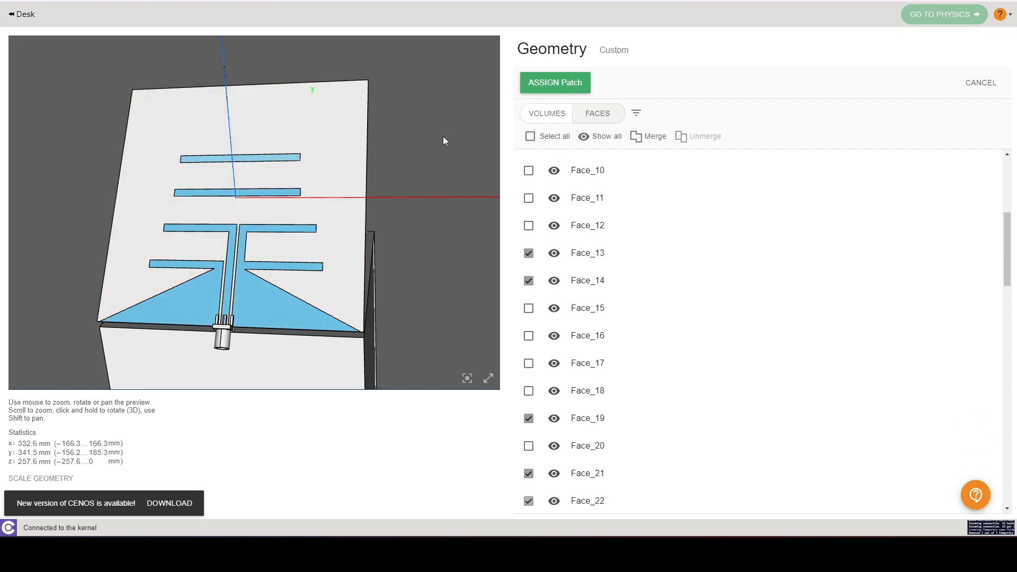
left_click(563, 83)
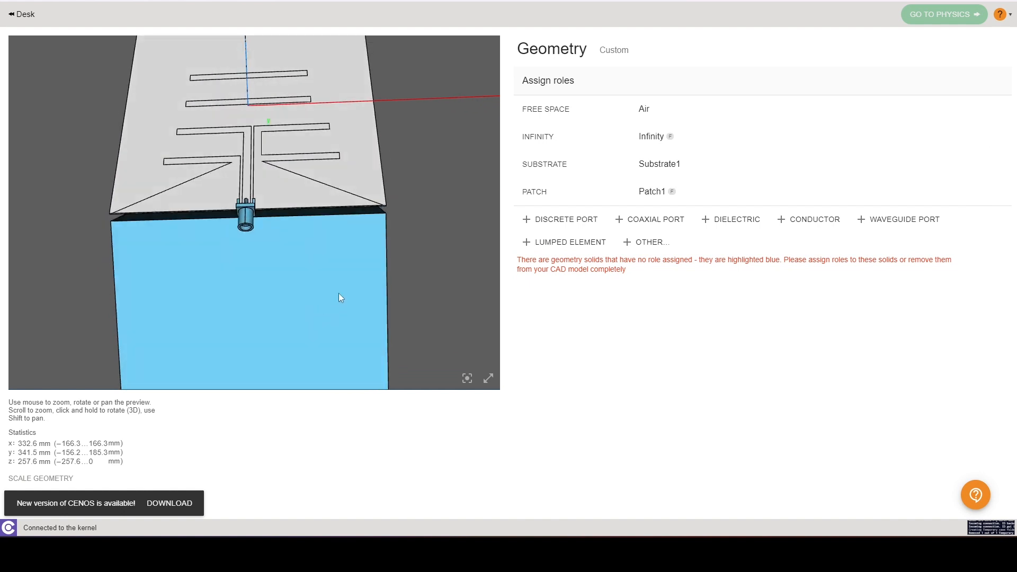
Step: Assign the Conductor role to the connector body and the Dielectric role to the connector's insulator
left_click(821, 221)
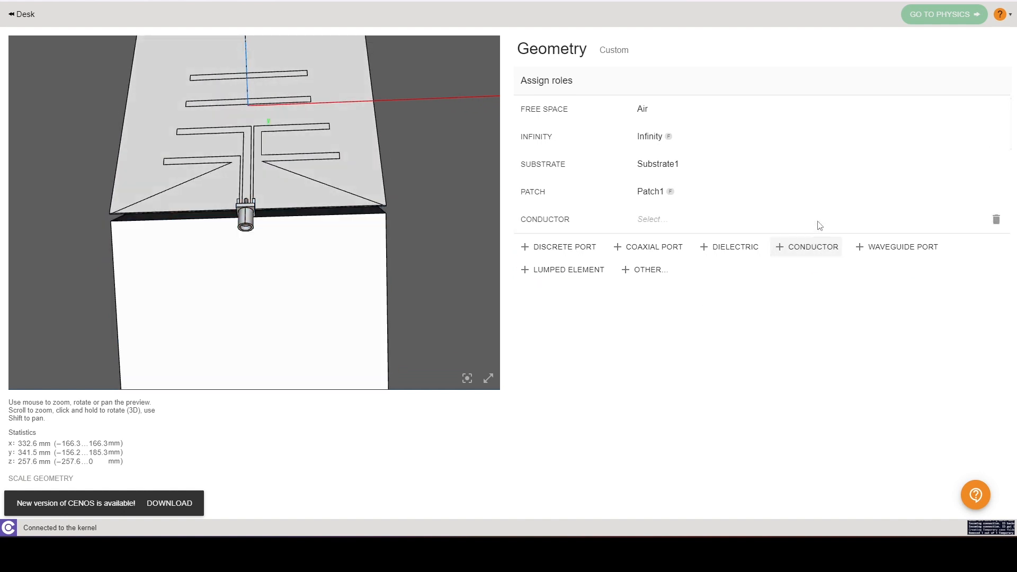
left_click(546, 113)
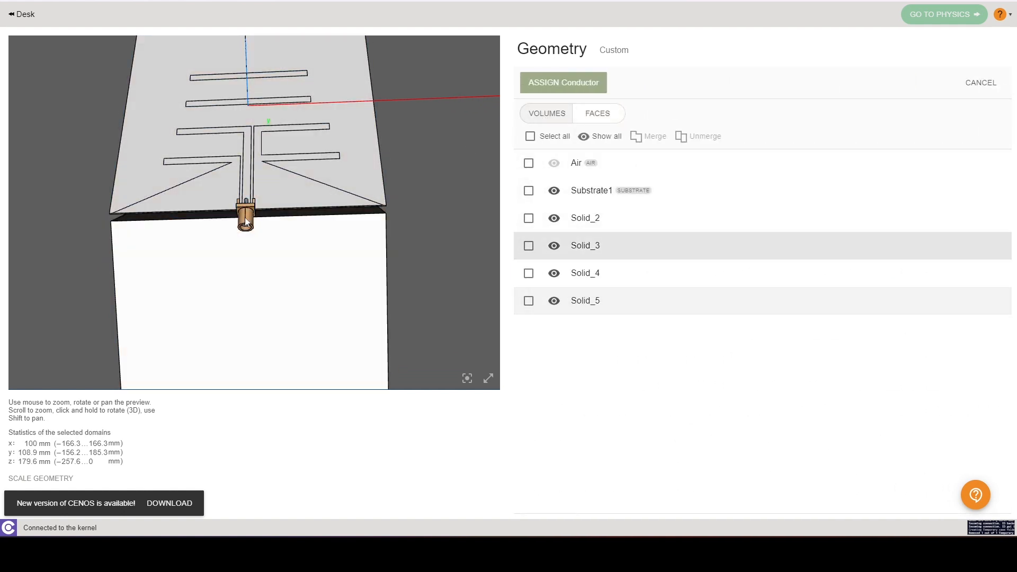
left_click(247, 218)
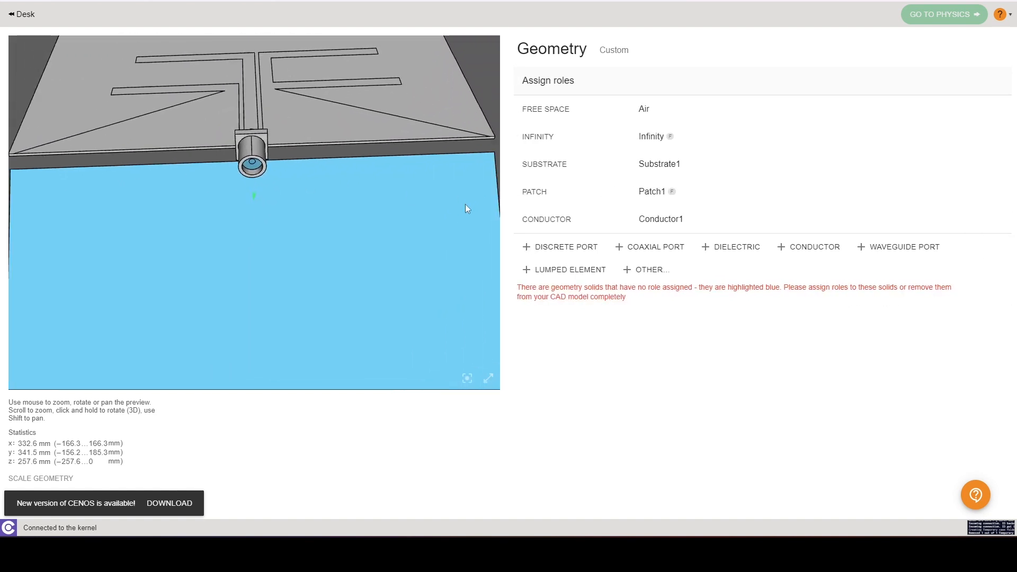
left_click(735, 248)
left_click(256, 206)
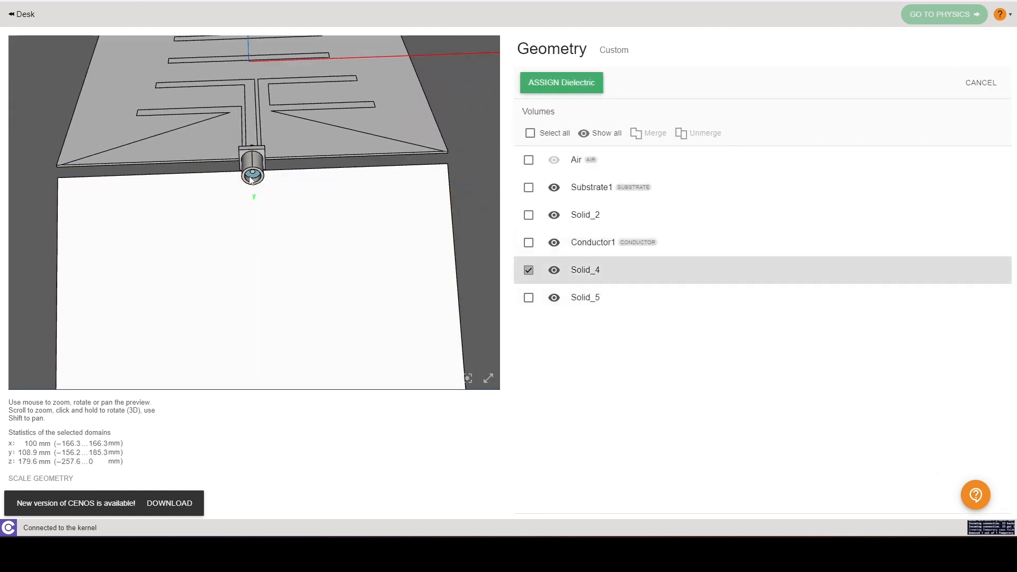
Step: Add two more Conductor roles, one for the connector's centre pin and one for the block under the board
left_click(816, 275)
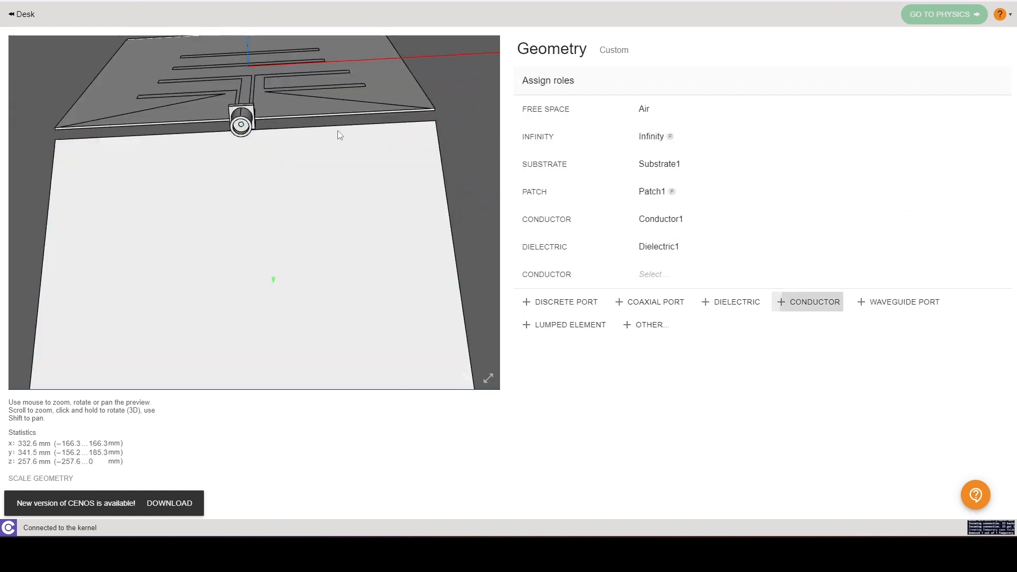
left_click(241, 127)
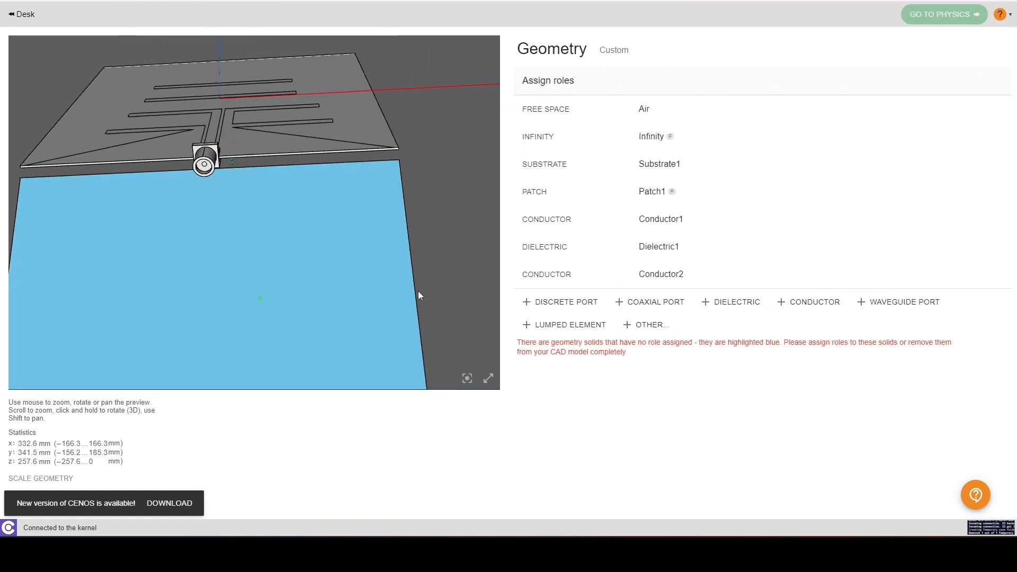
left_click(809, 302)
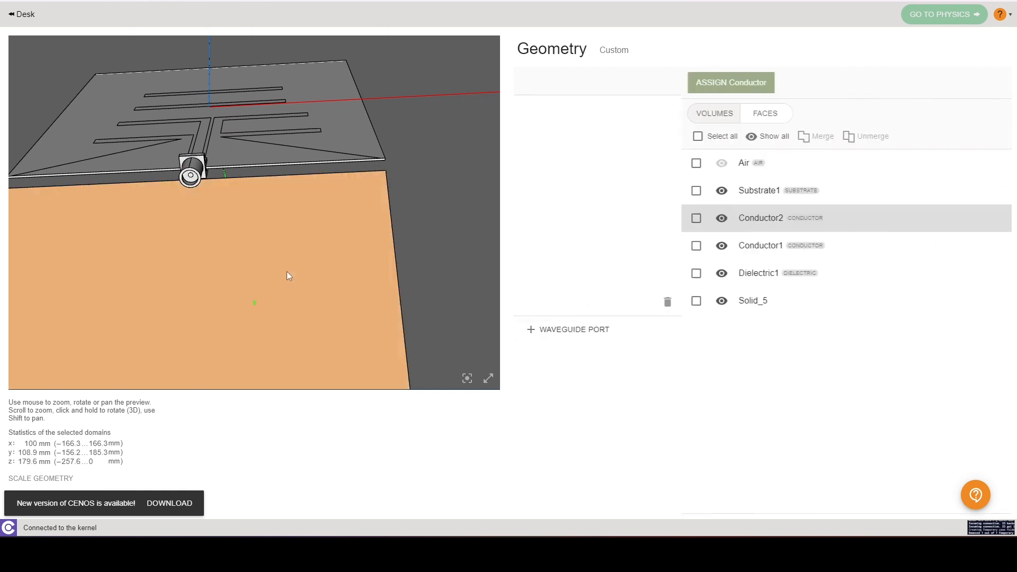
left_click(285, 270)
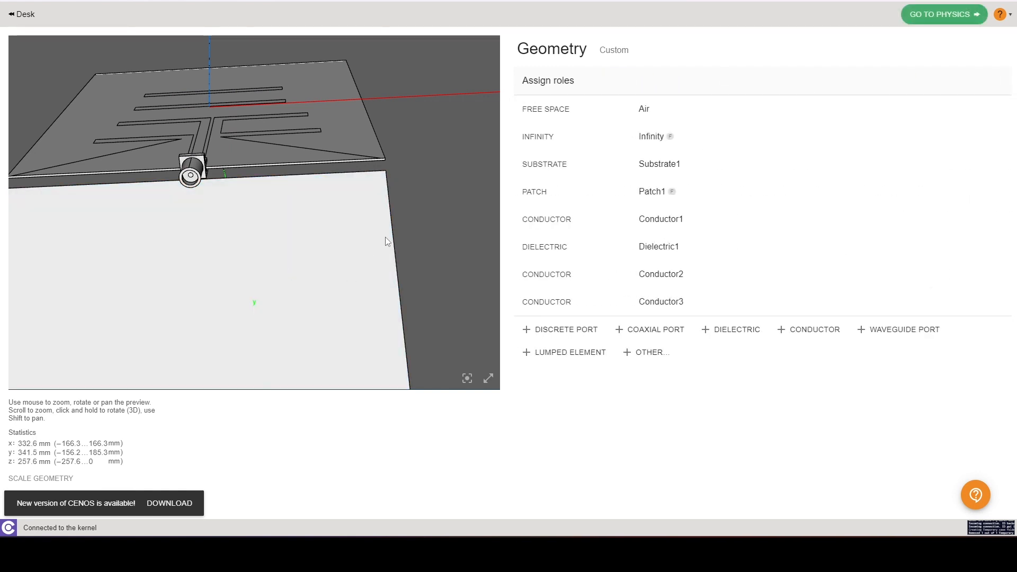
Step: Assign a Coaxial Port to the connector's end face
scroll(386, 238, "down", 4)
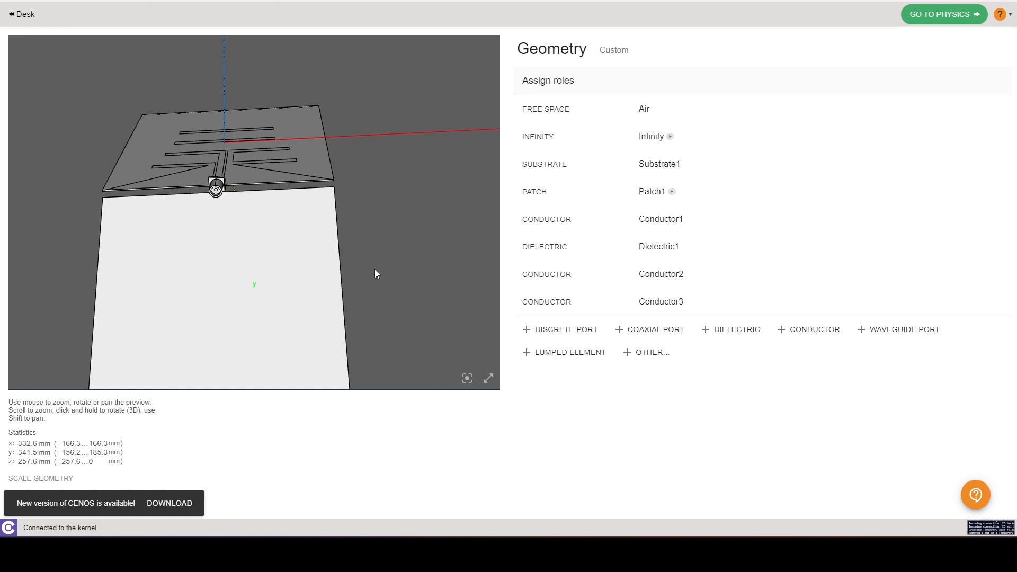
left_click_drag(374, 269, 396, 228)
left_click(656, 329)
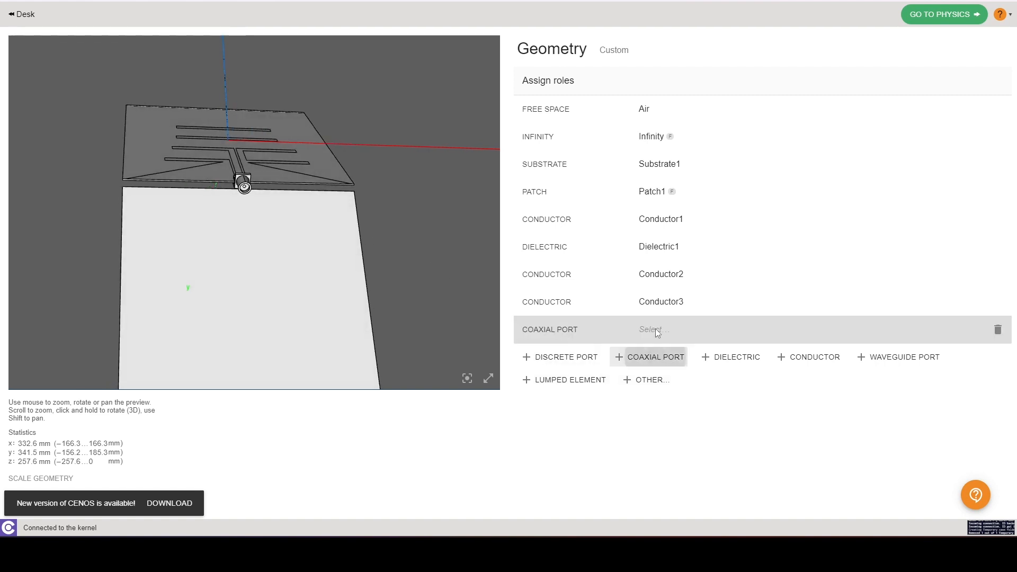
scroll(258, 247, "up", 3)
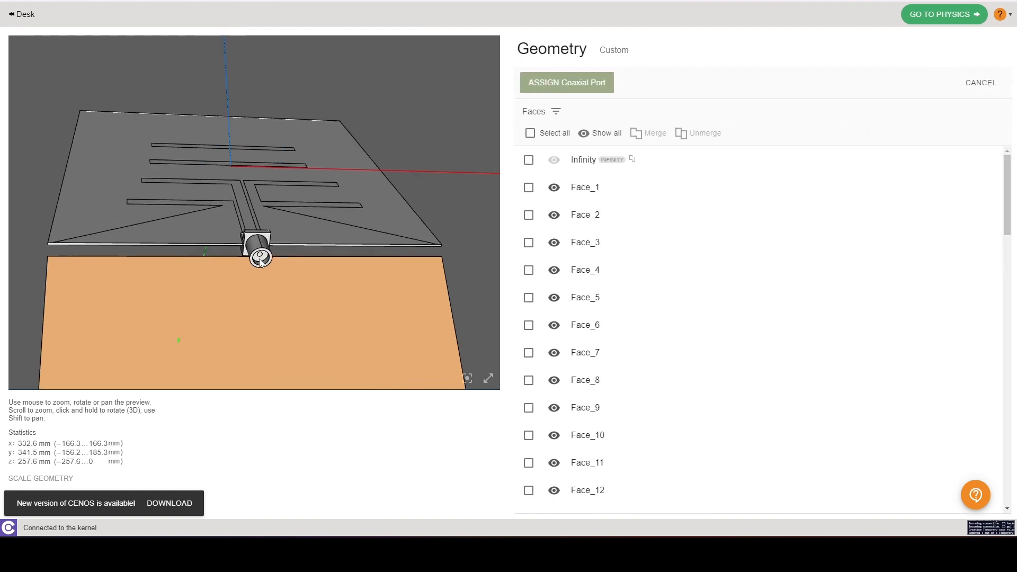
left_click(264, 258)
left_click(593, 80)
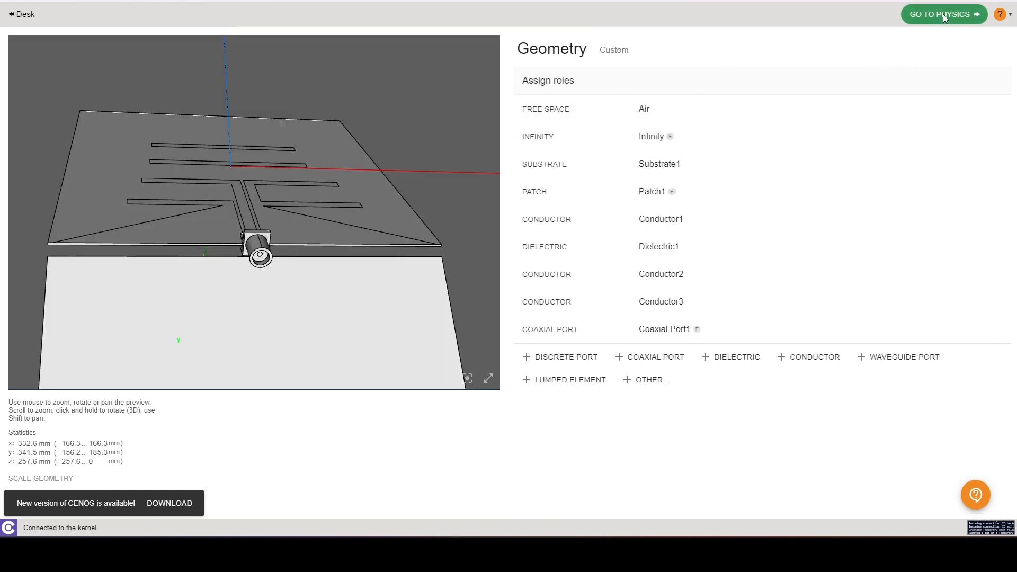
Step: Proceed to the physics setup and switch the frequency mode to Multiple Frequencies
left_click(945, 16)
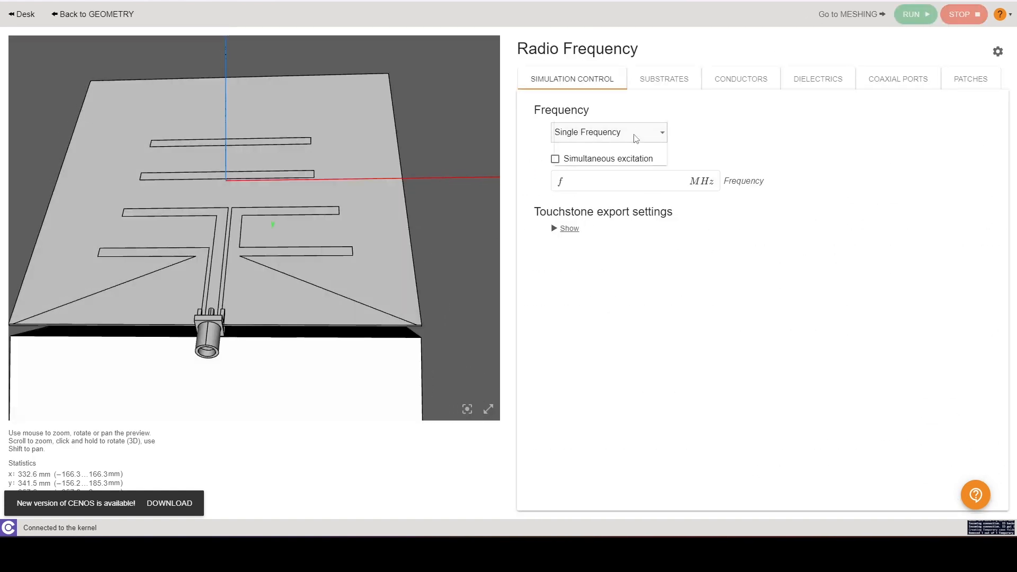
left_click(640, 132)
left_click(623, 159)
left_click(621, 182)
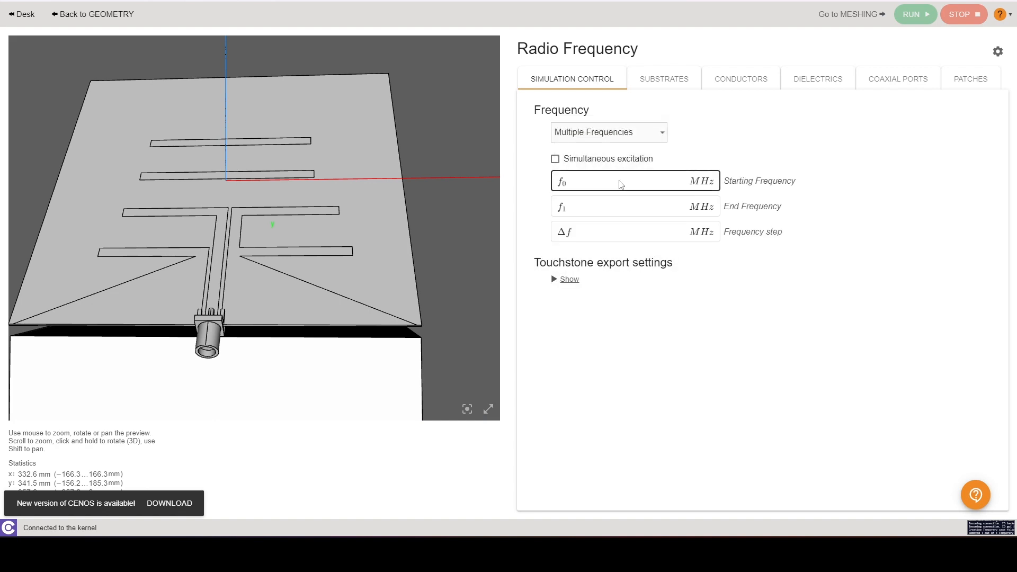
Step: Set the starting frequency to 1000 MHz, end frequency to 3500 MHz and frequency step to 50 MHz
type("1")
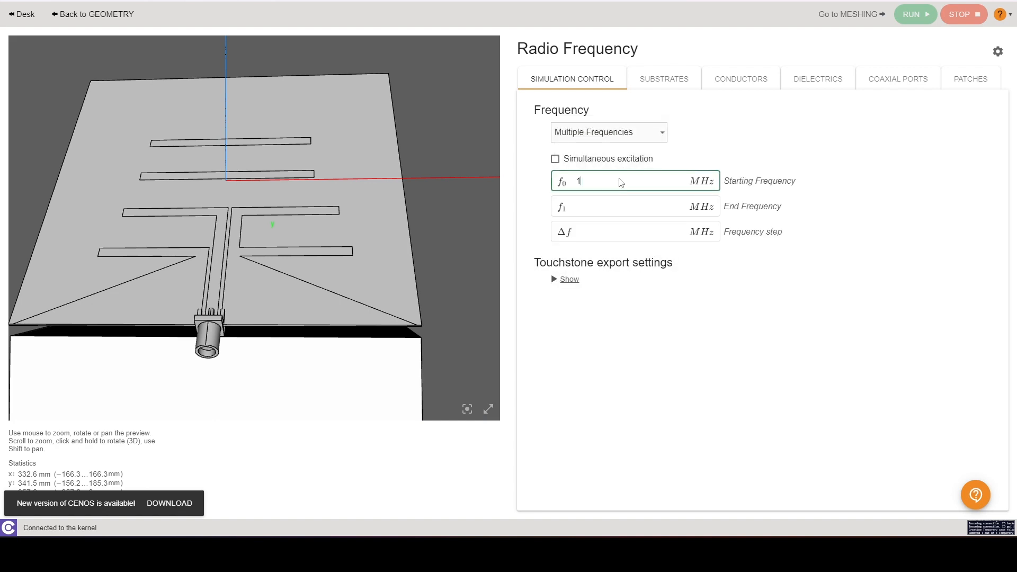
type("000")
left_click(610, 206)
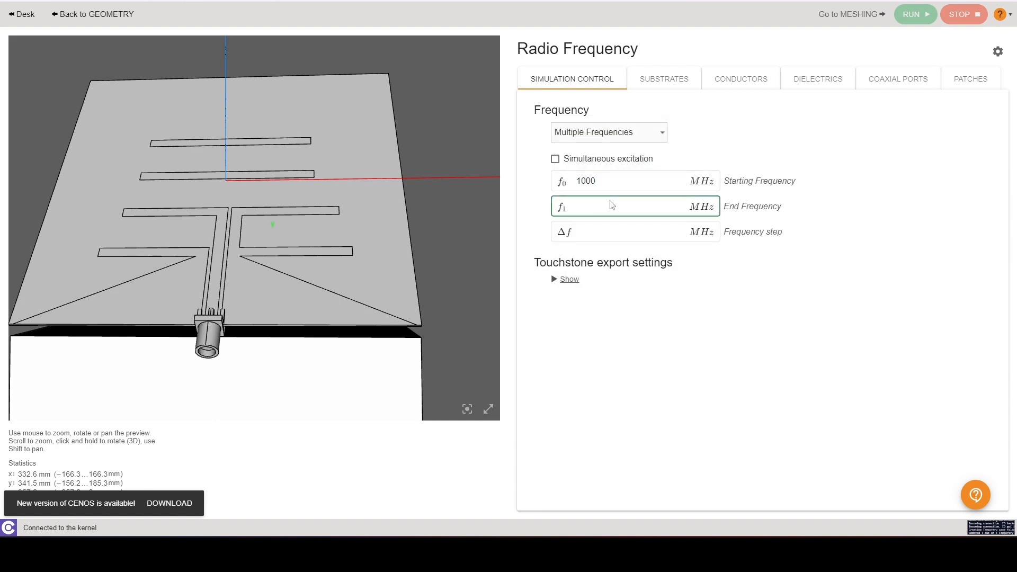
type("3500")
left_click(612, 234)
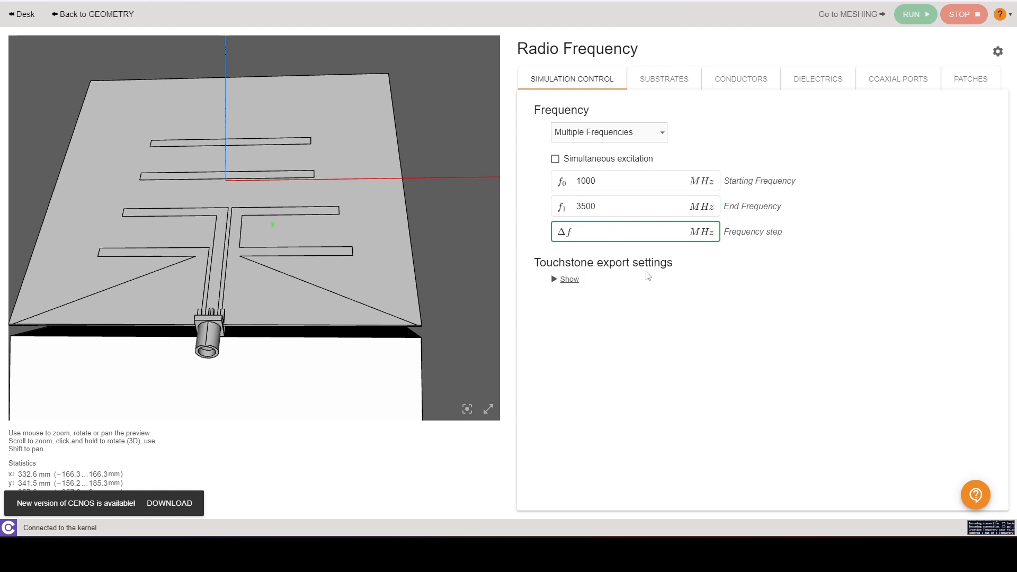
left_click(687, 136)
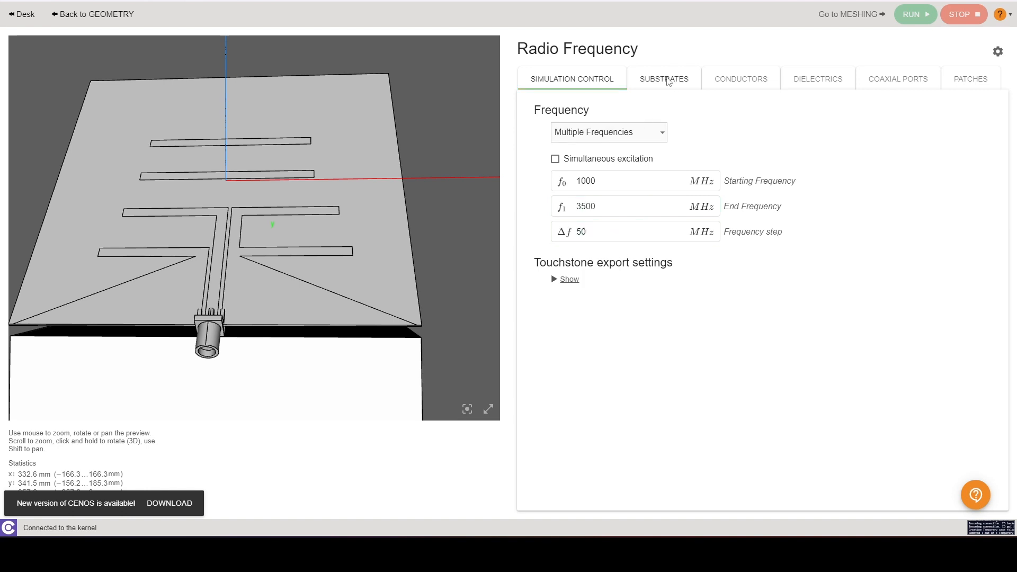
Step: Assign the FR4 Yagi material to the substrate
left_click(667, 79)
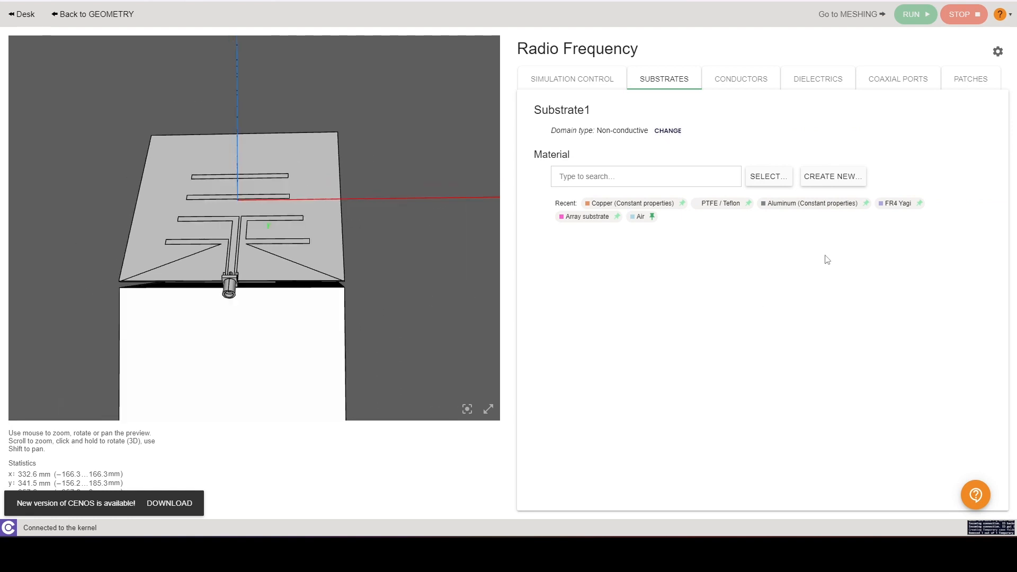
left_click(889, 208)
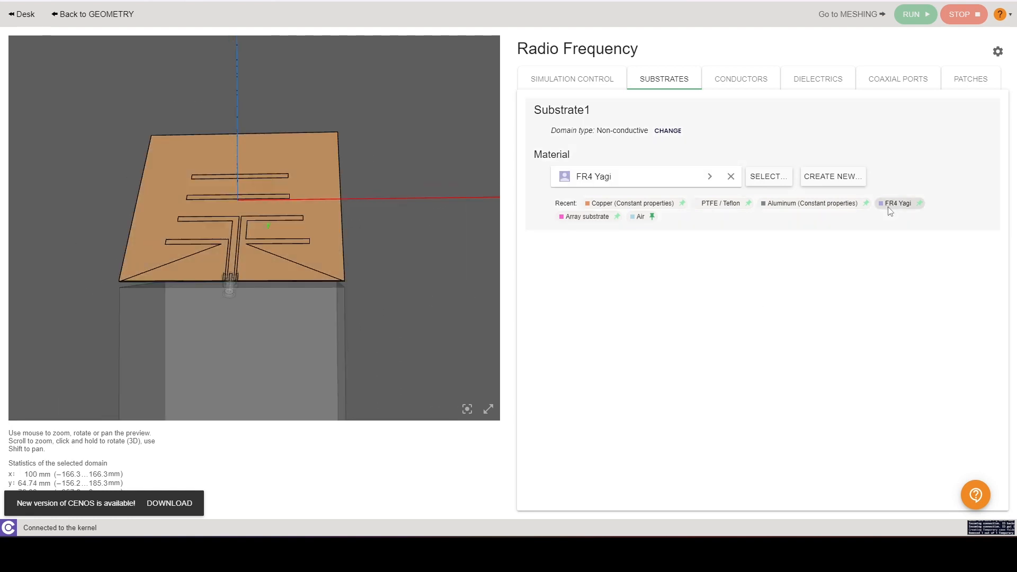
Step: Inspect the substrate material's properties and the conductor domains of the antenna
left_click(709, 177)
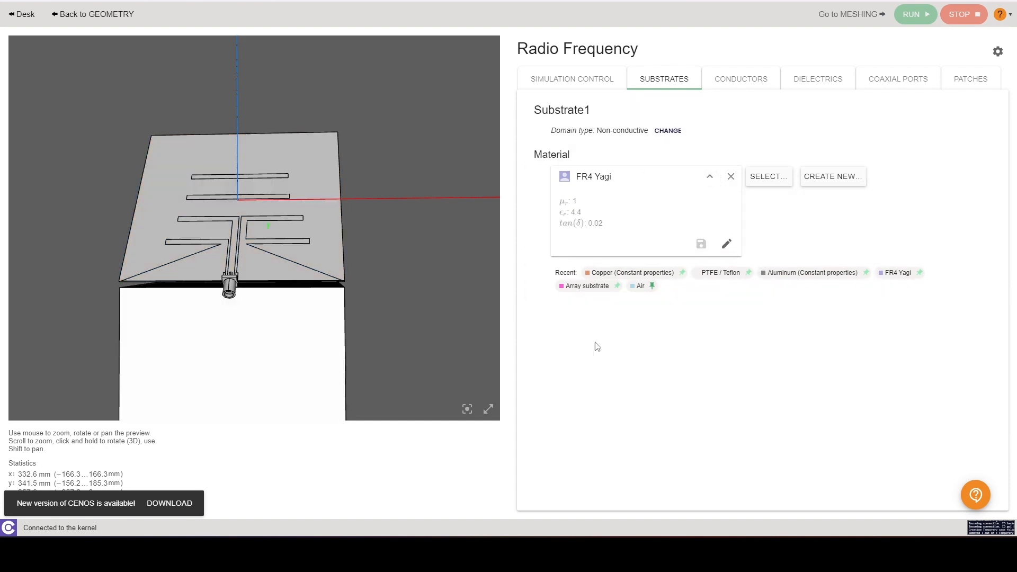
left_click(709, 176)
left_click(752, 79)
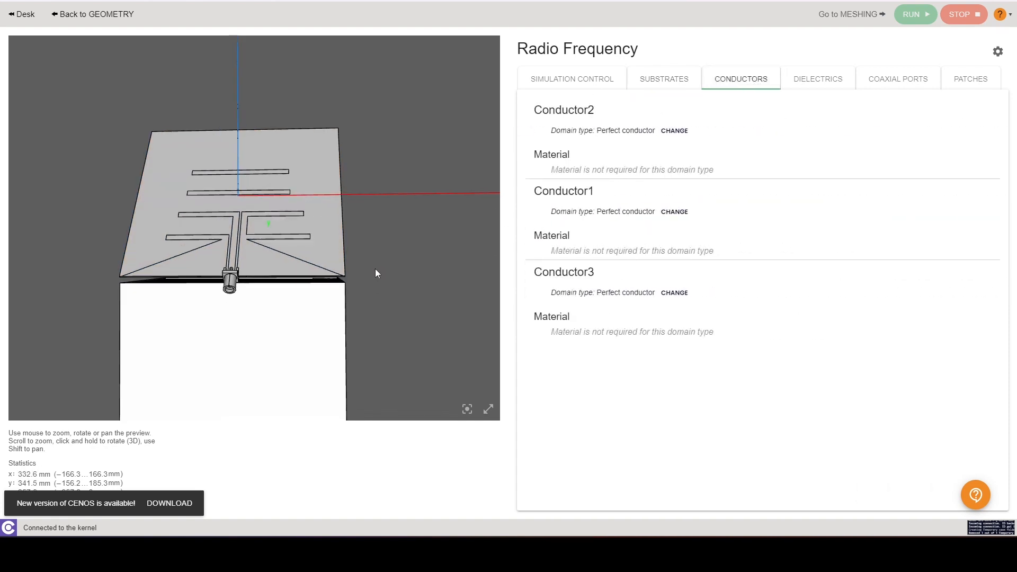
scroll(281, 294, "up", 5)
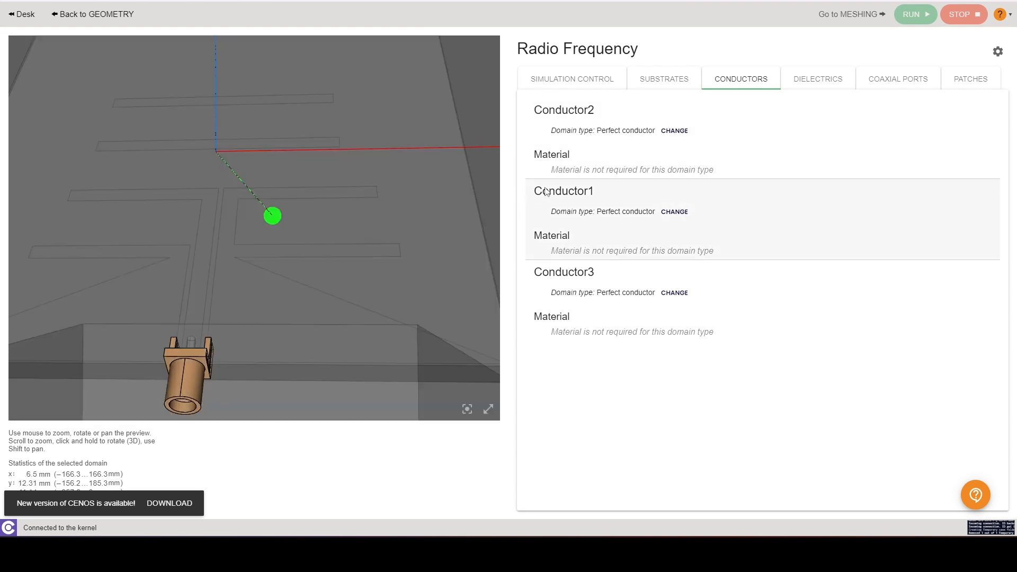
scroll(282, 288, "down", 3)
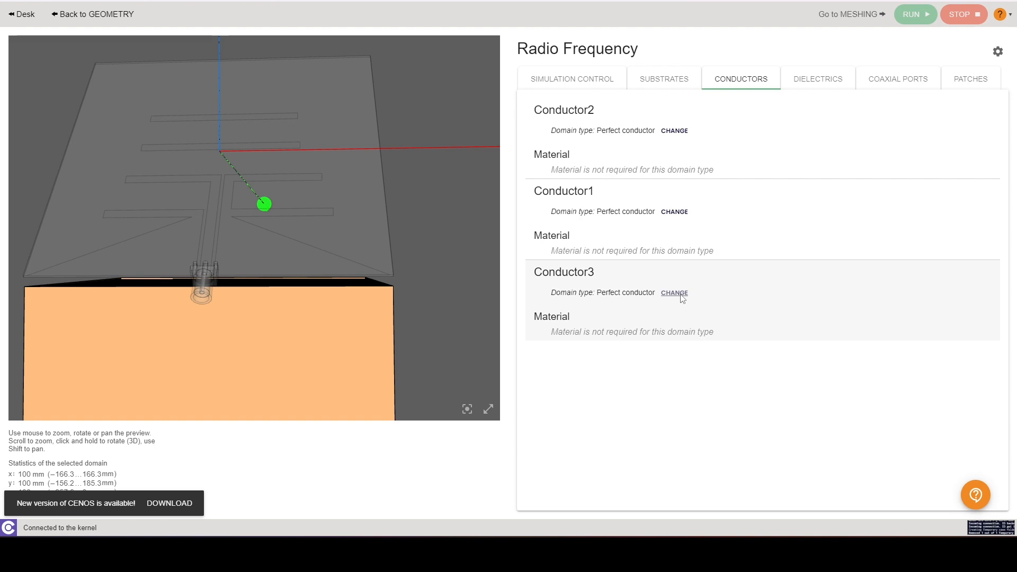
Step: Change Conductor3 to a Conductive domain and assign it Aluminum (Constant properties)
left_click(678, 295)
left_click(662, 304)
left_click(656, 324)
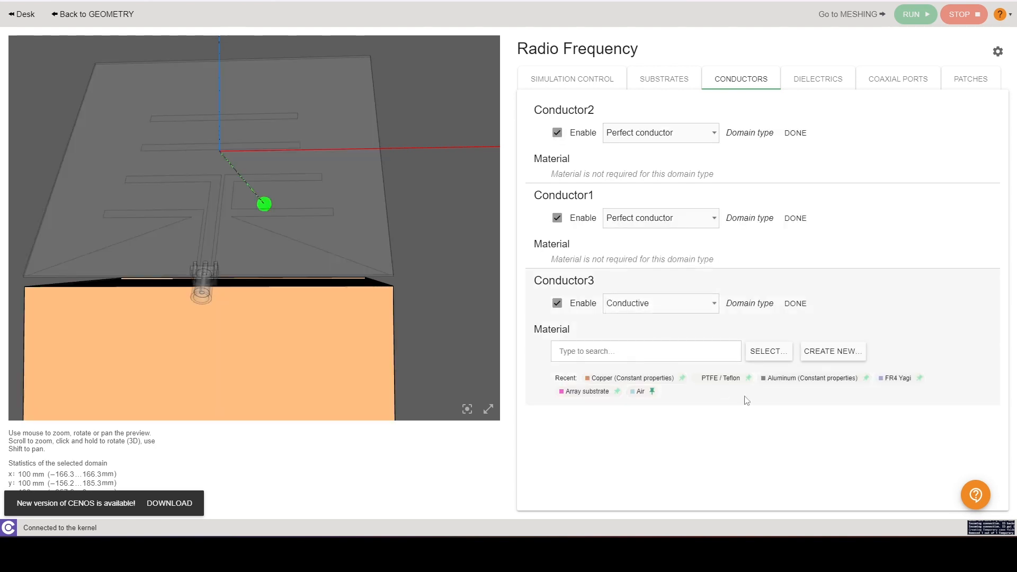
left_click(817, 379)
Step: Assign PTFE / Teflon as the material of Dielectric1
left_click(833, 76)
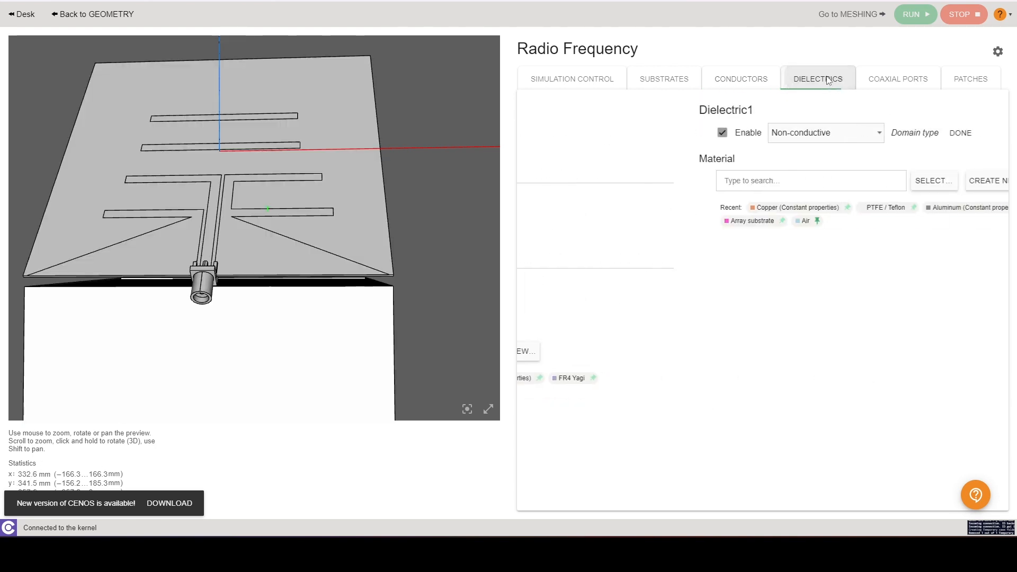
left_click(720, 208)
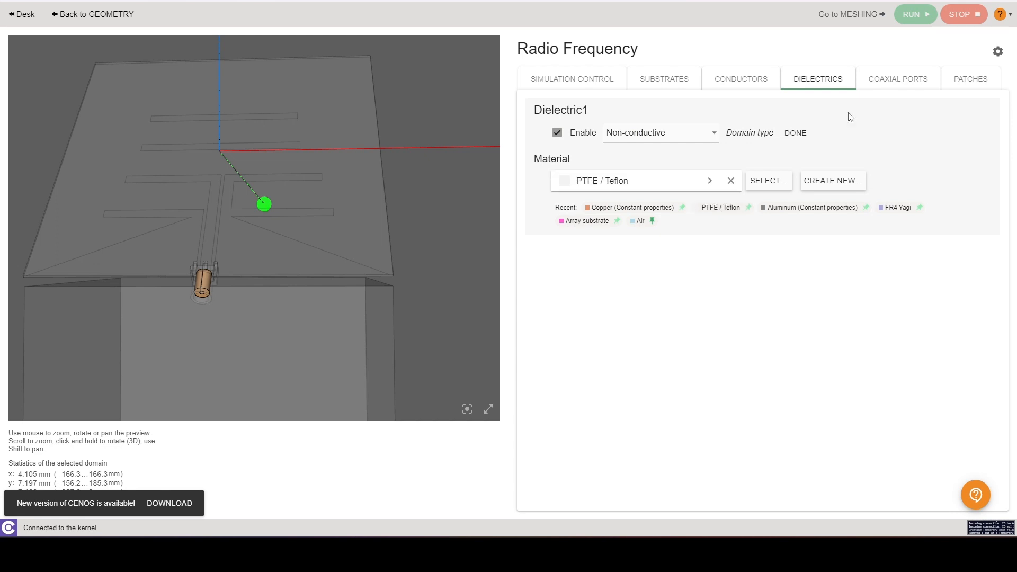
Step: Review the coaxial port's impedance settings and the patch boundary type
left_click(893, 87)
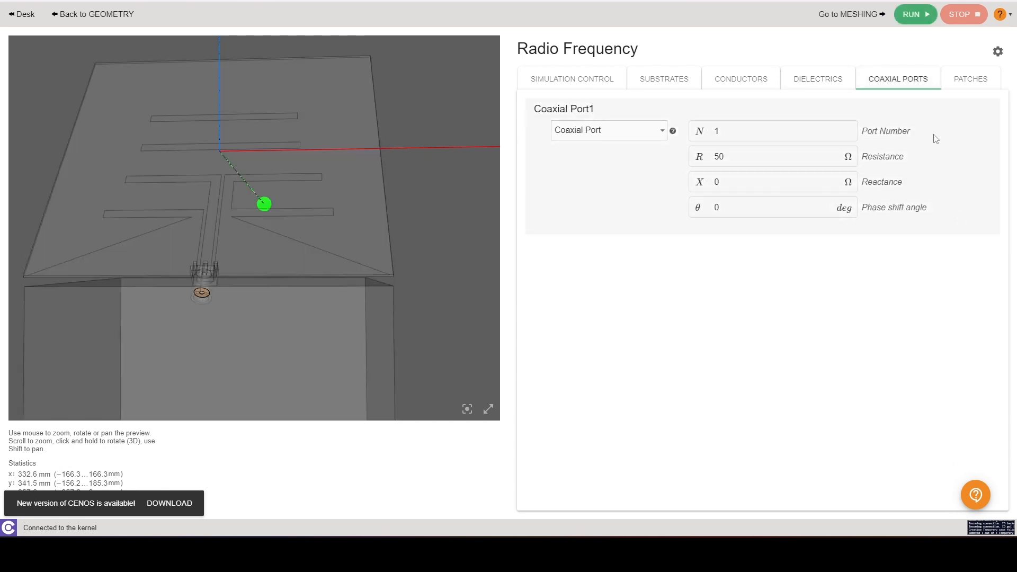
left_click(798, 177)
left_click(799, 162)
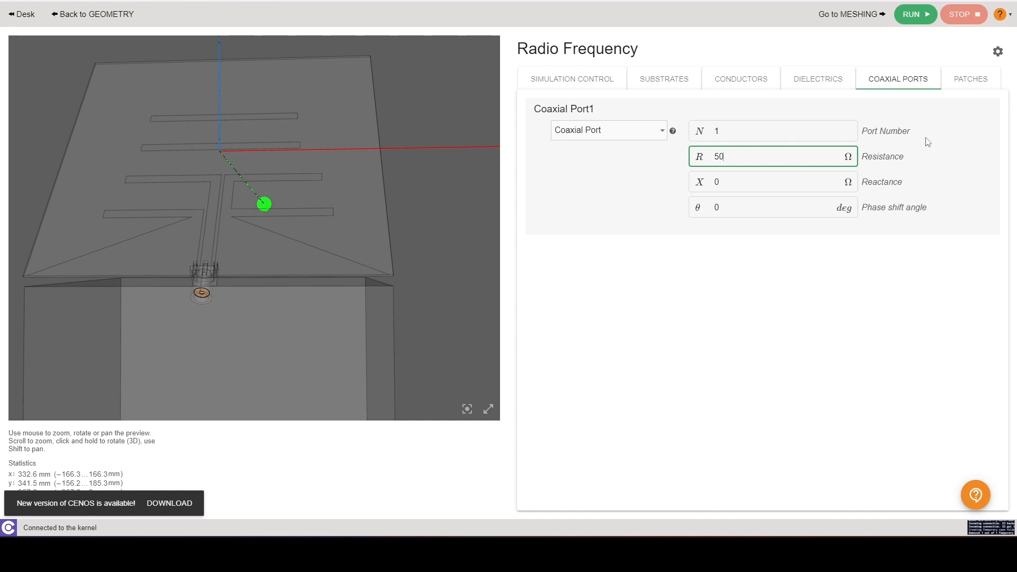
left_click(971, 79)
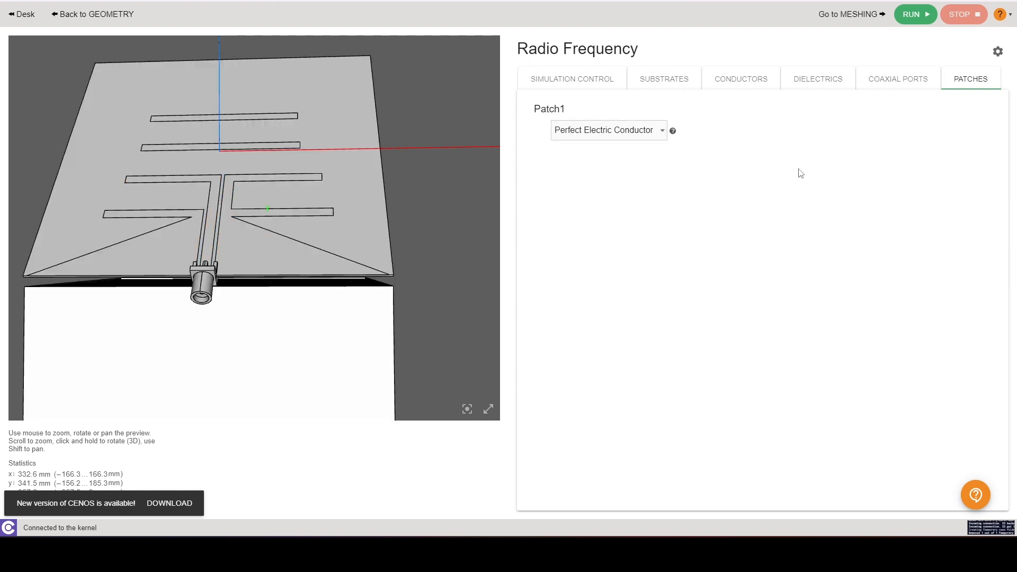
scroll(416, 309, "down", 3)
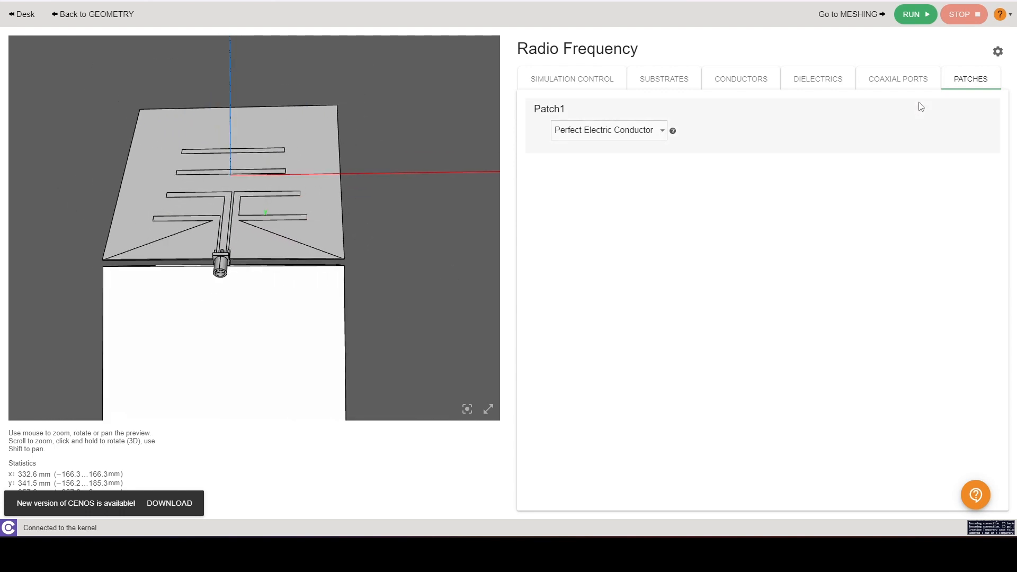
Step: Run the simulation, saving the case directory as cube
left_click(924, 14)
left_click(563, 288)
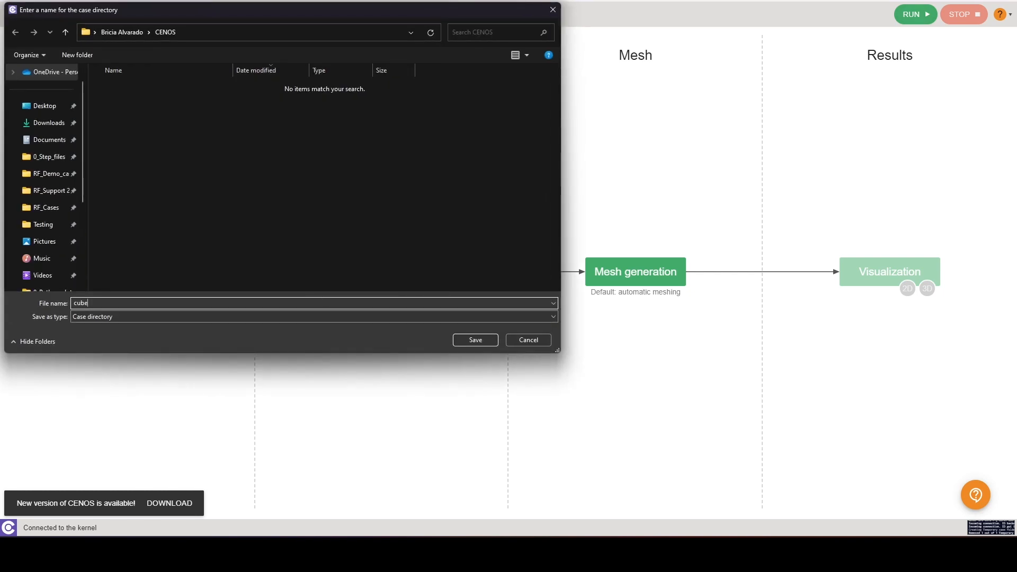
key("Return")
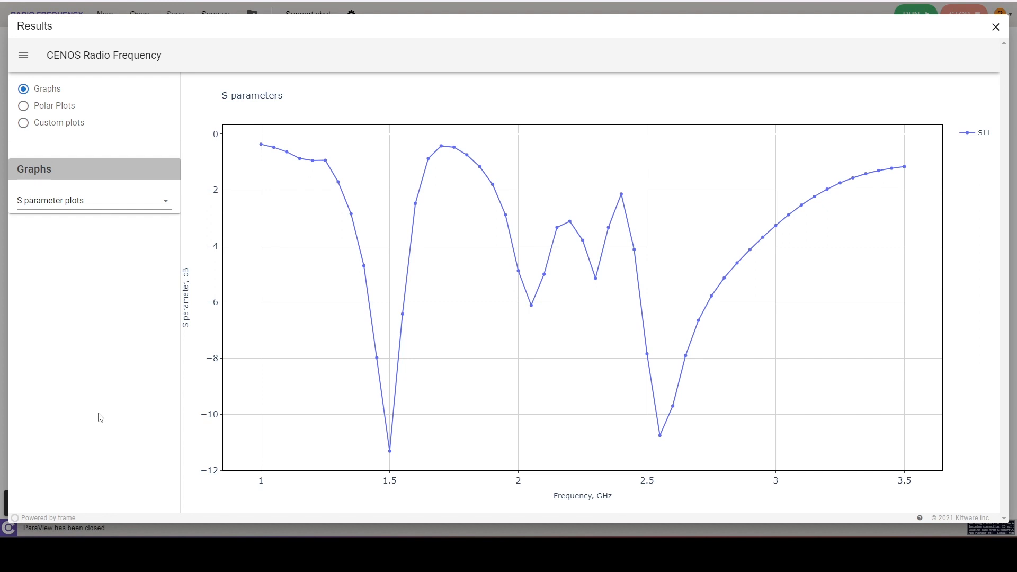
Step: Browse the result graphs for S phase plots and Power and Impedance
left_click(87, 205)
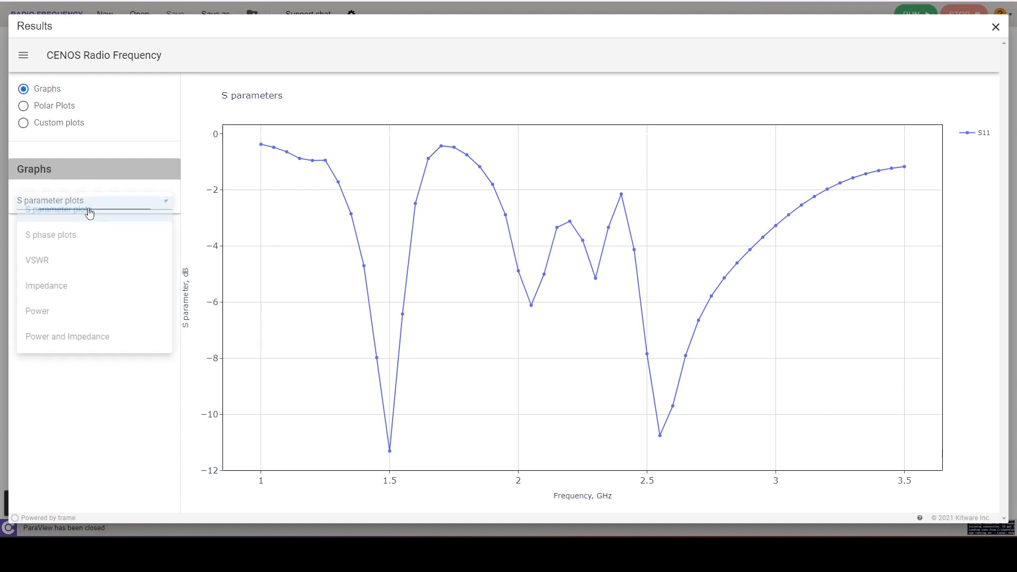
left_click(101, 241)
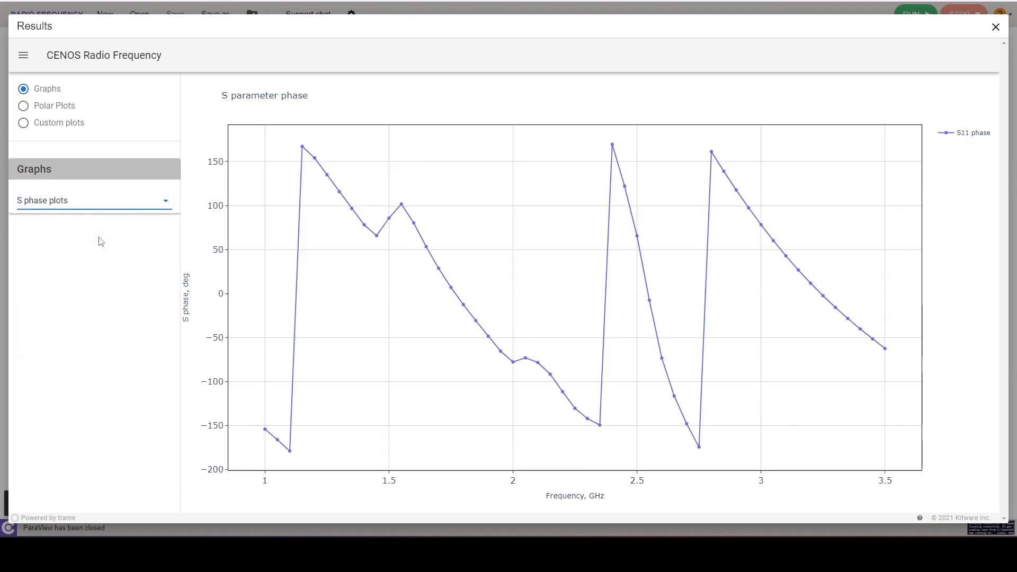
left_click(105, 213)
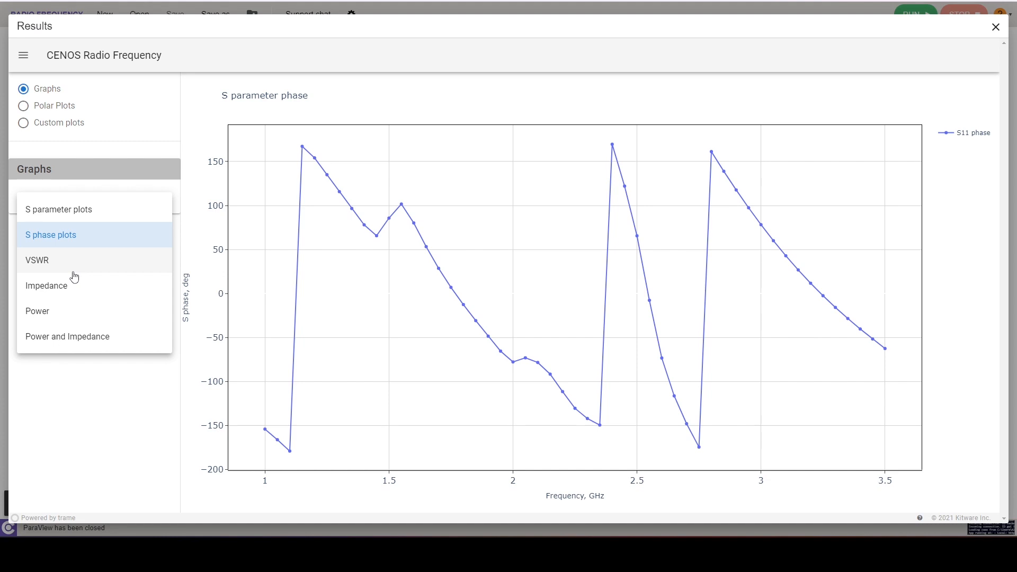
left_click(120, 343)
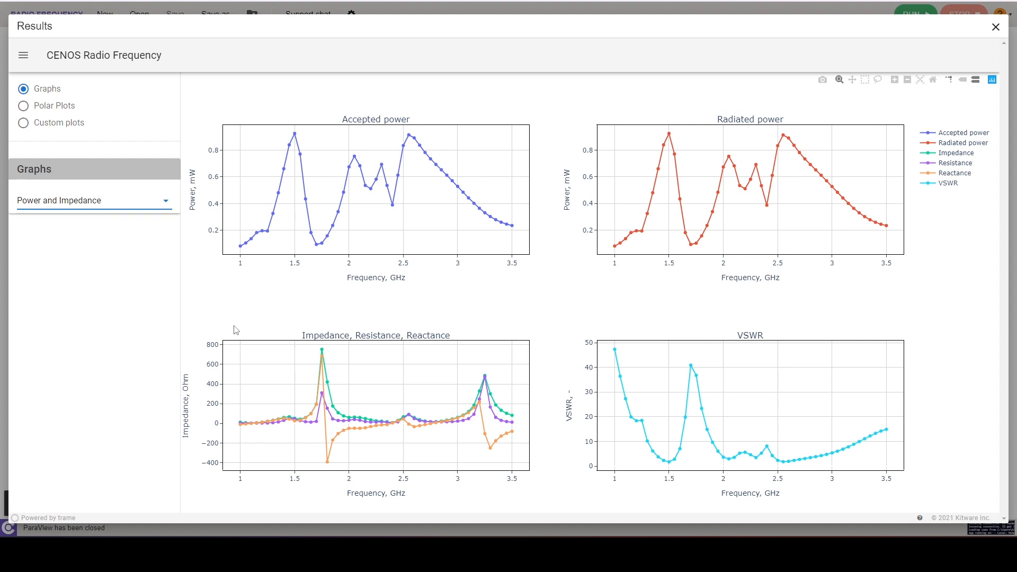
Step: View the polar directivity plots in the ZX and XY planes
left_click(76, 110)
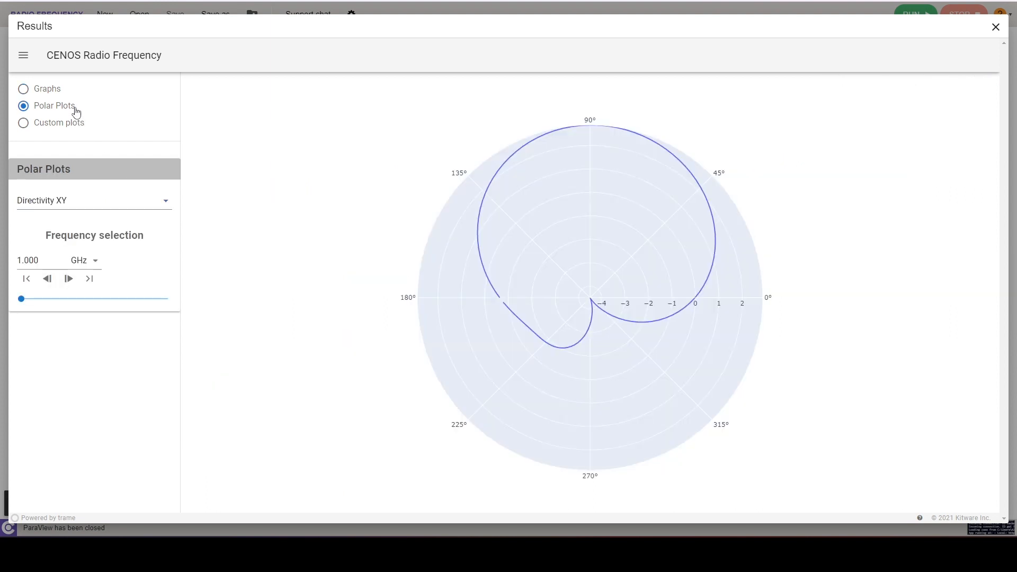
left_click(144, 208)
left_click(129, 262)
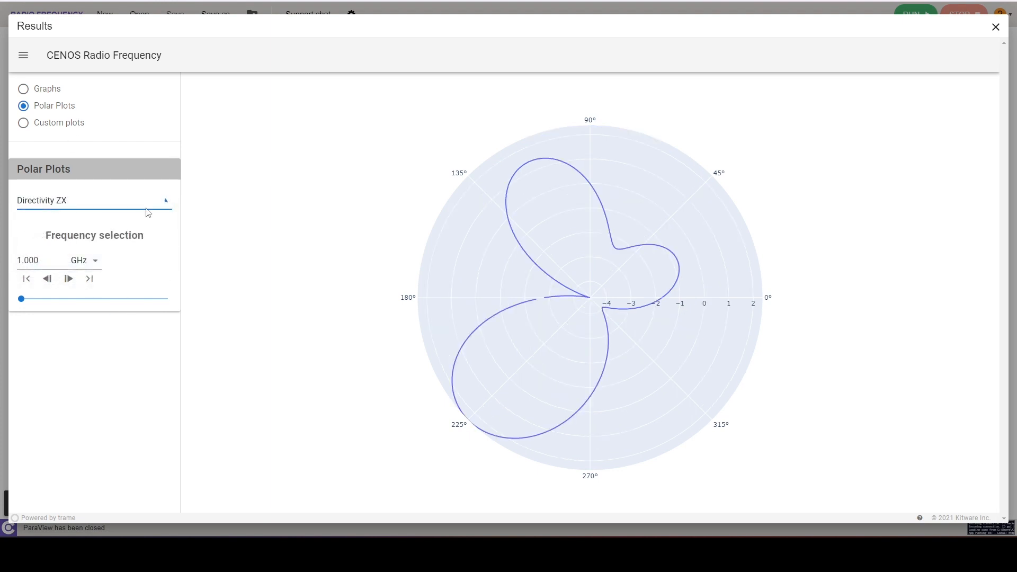
left_click(148, 212)
left_click(137, 216)
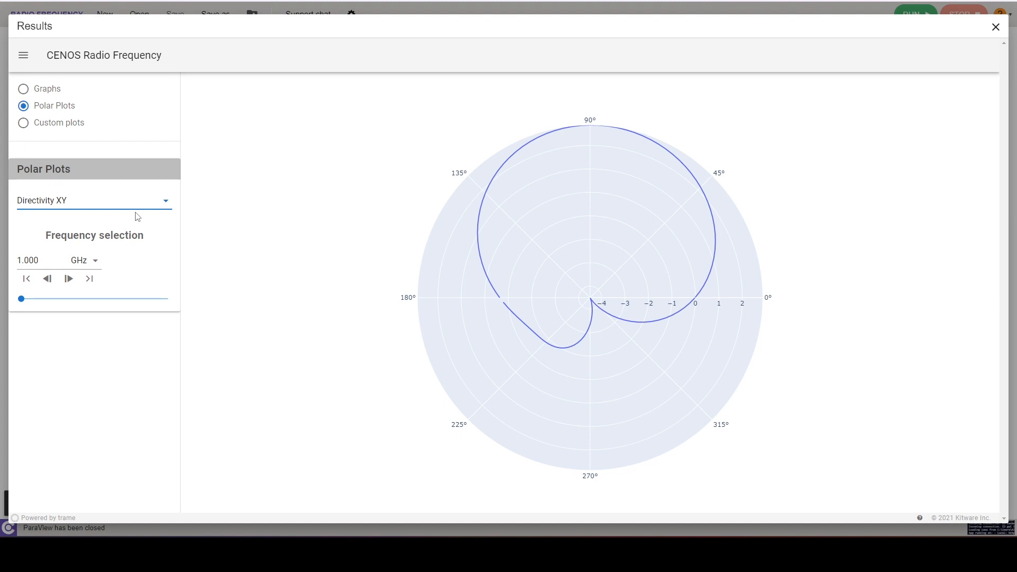
Step: Step through the frequency selection of the XY directivity polar plot
left_click(73, 284)
left_click(74, 284)
left_click(73, 284)
left_click(74, 284)
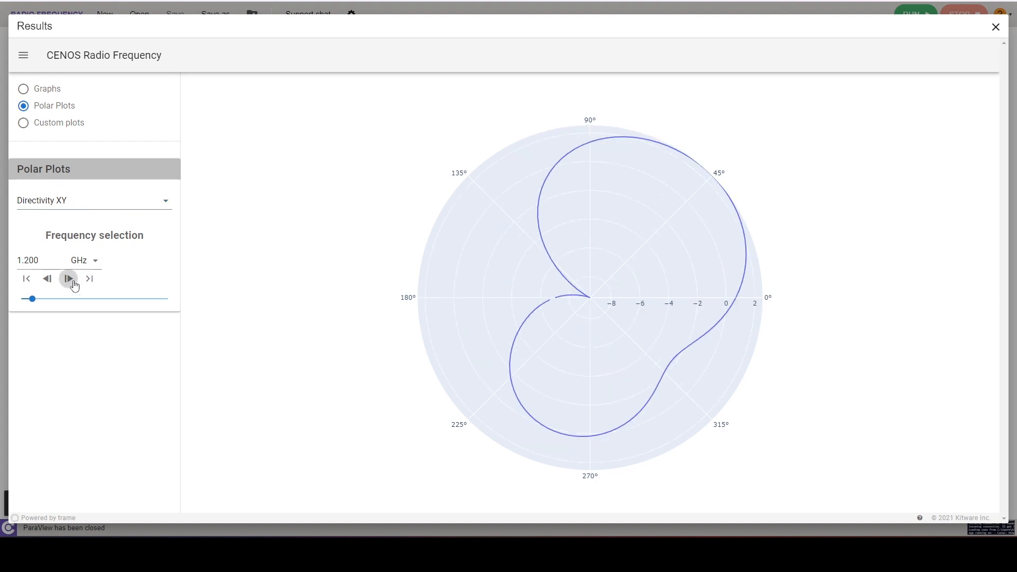
left_click(73, 284)
left_click(67, 268)
left_click(68, 272)
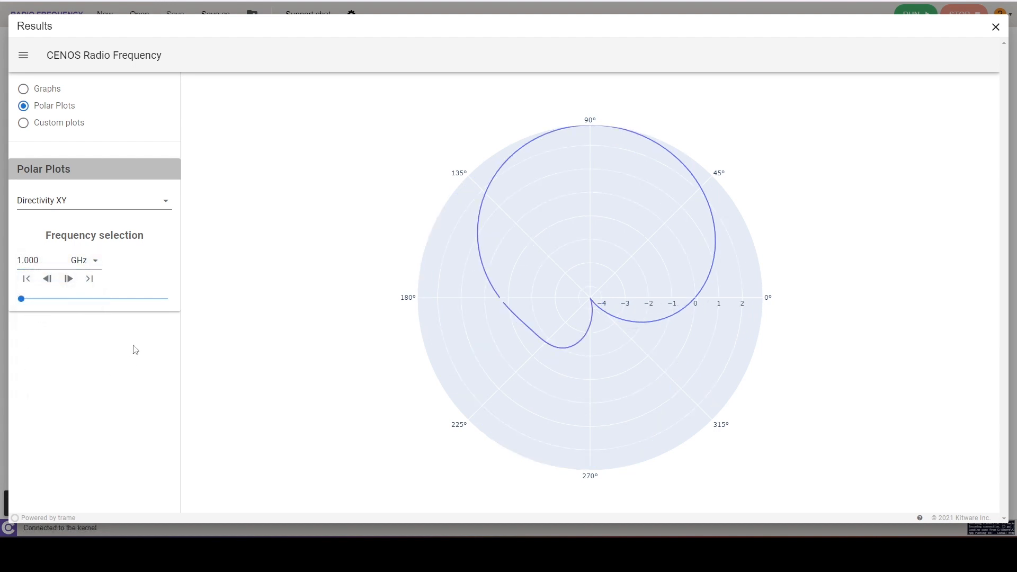
Step: Add a custom plot template in the custom plots section
left_click(67, 126)
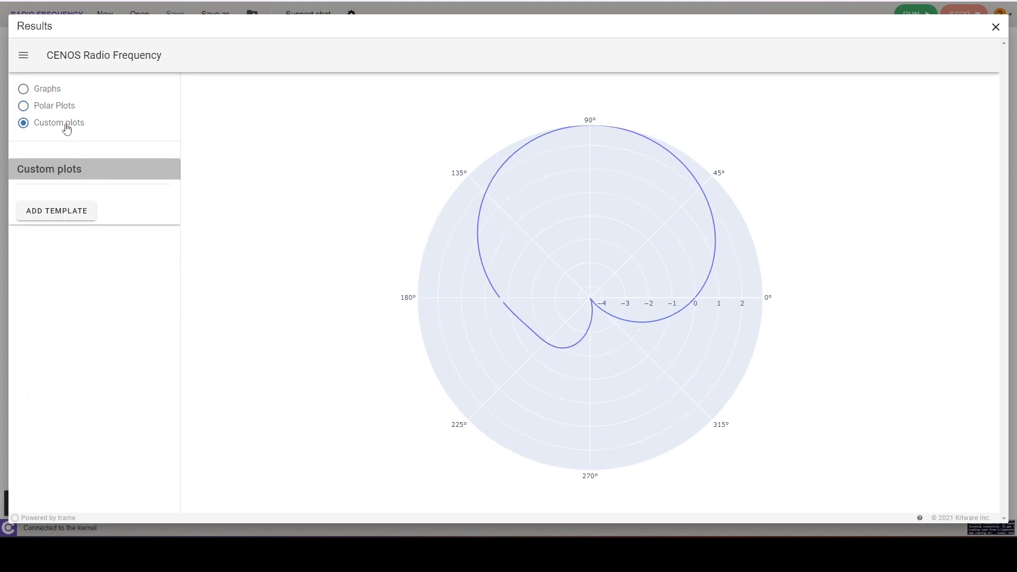
left_click(76, 212)
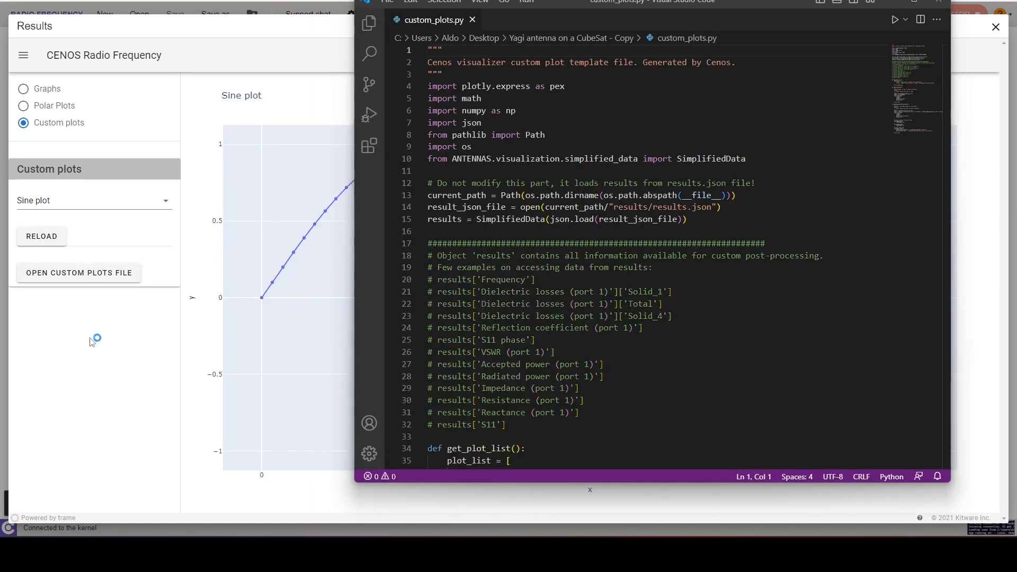
left_click(100, 367)
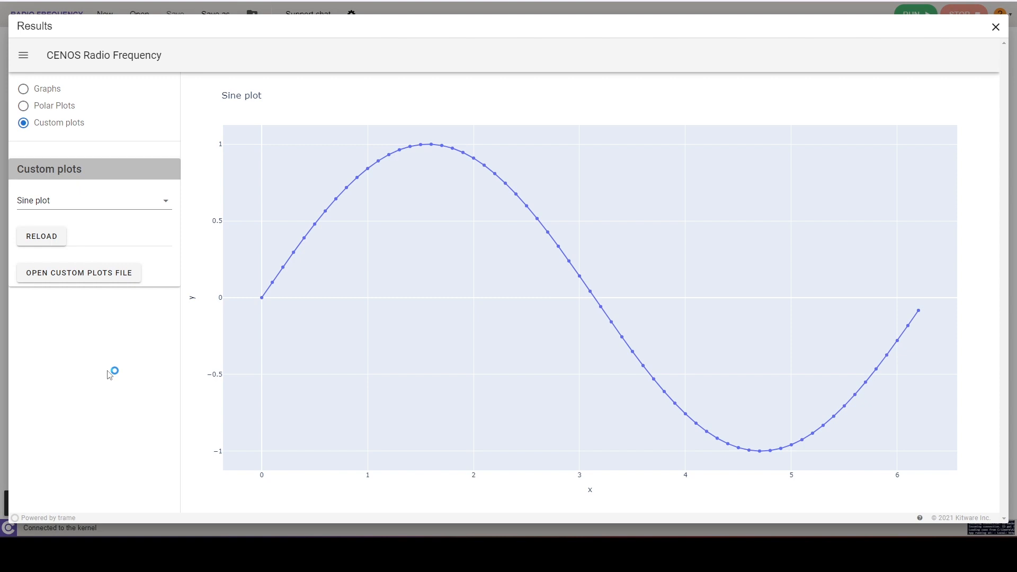
Step: View the Power difference plot and switch back to the Sine plot
left_click(106, 205)
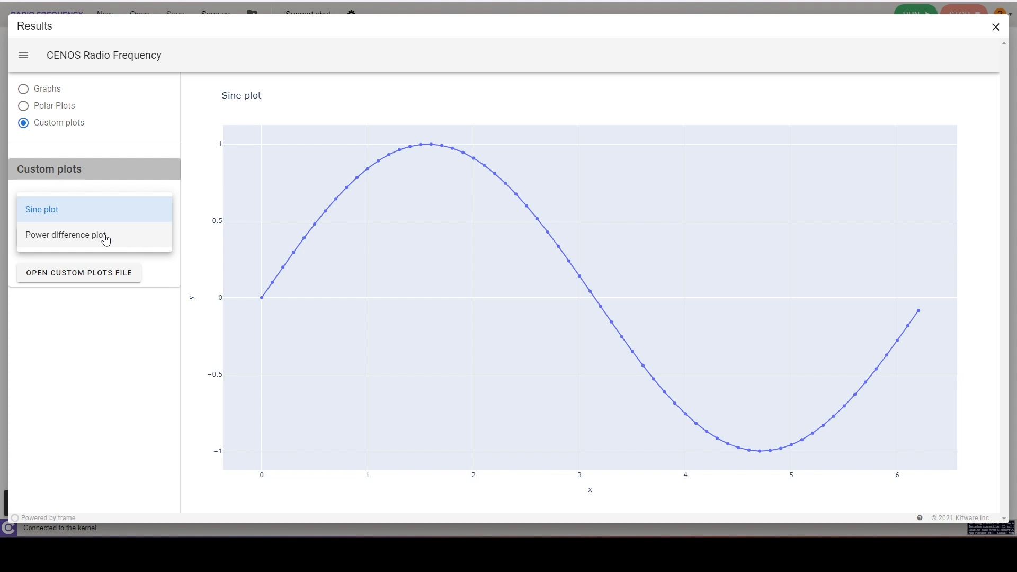
left_click(106, 236)
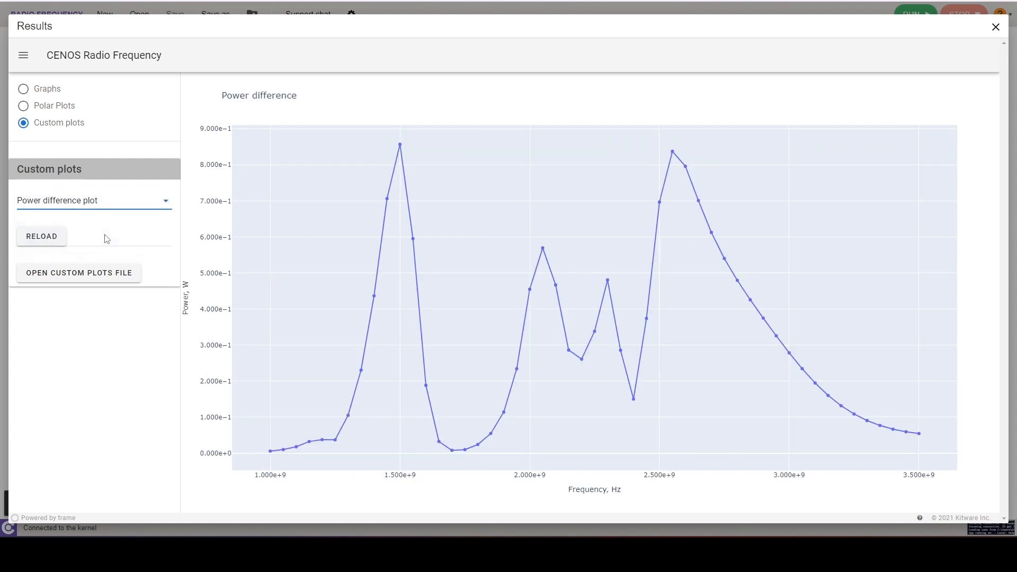
left_click(136, 201)
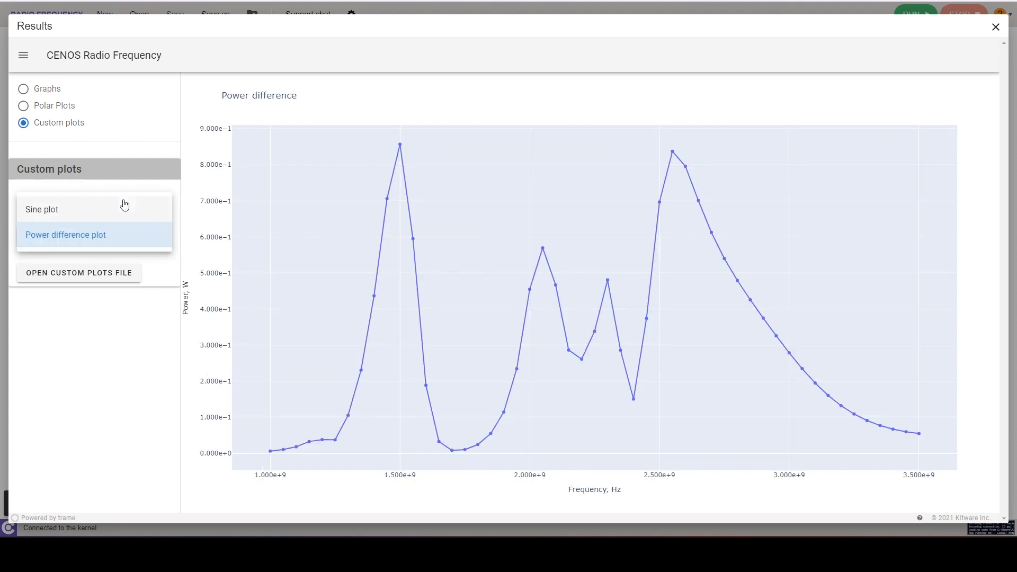
left_click(123, 203)
Step: Open the custom plots file in the code editor, change the sine plot's arange upper bound to 8*math.pi, and save
left_click(79, 273)
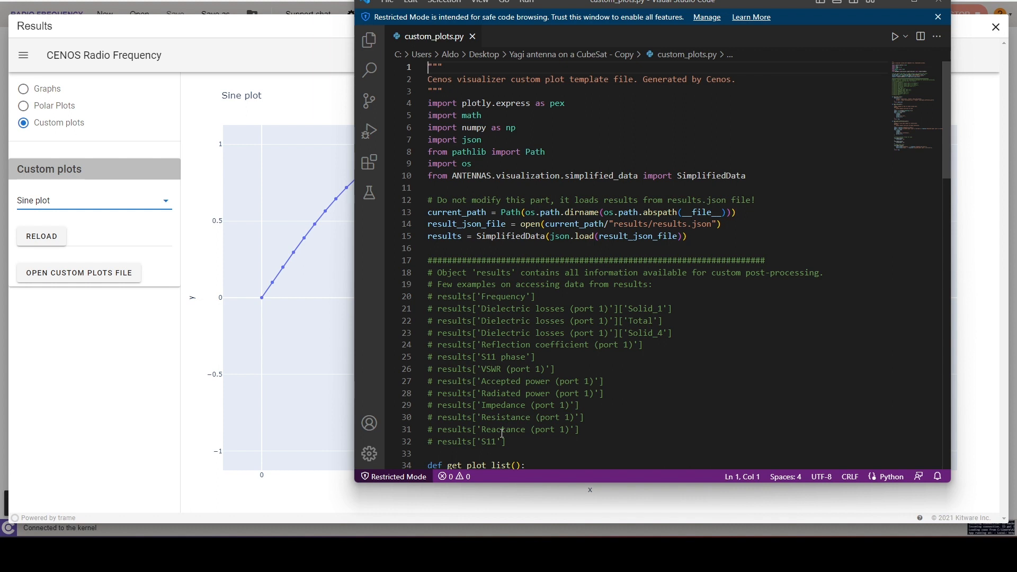
scroll(784, 294, "down", 3)
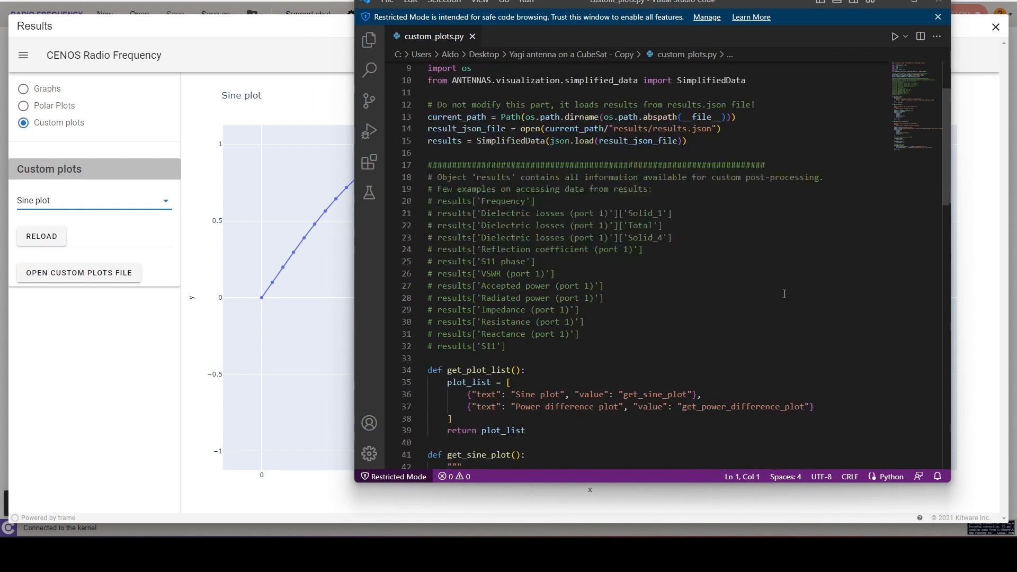
scroll(678, 394, "down", 3)
scroll(631, 365, "down", 6)
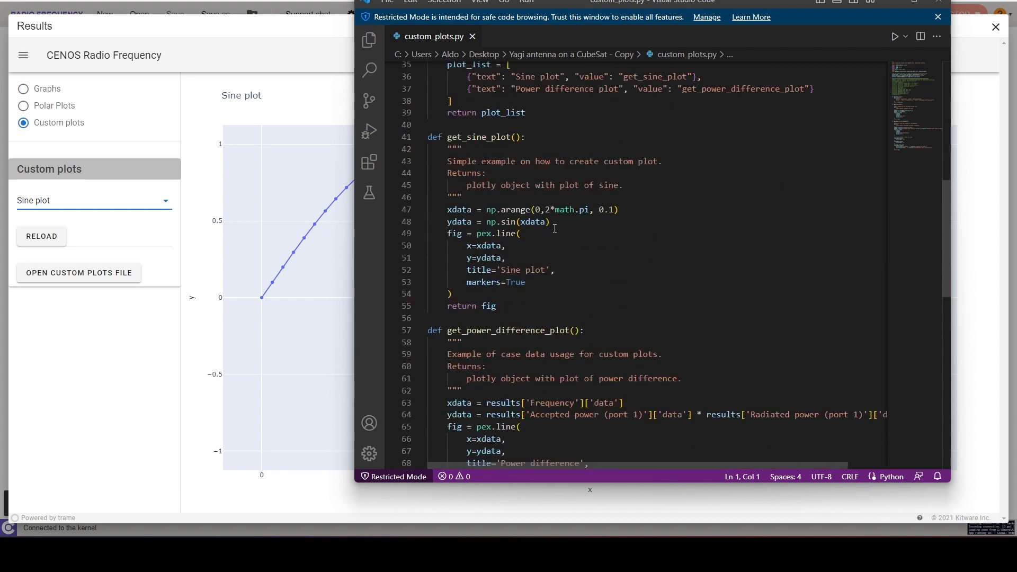
left_click(549, 210)
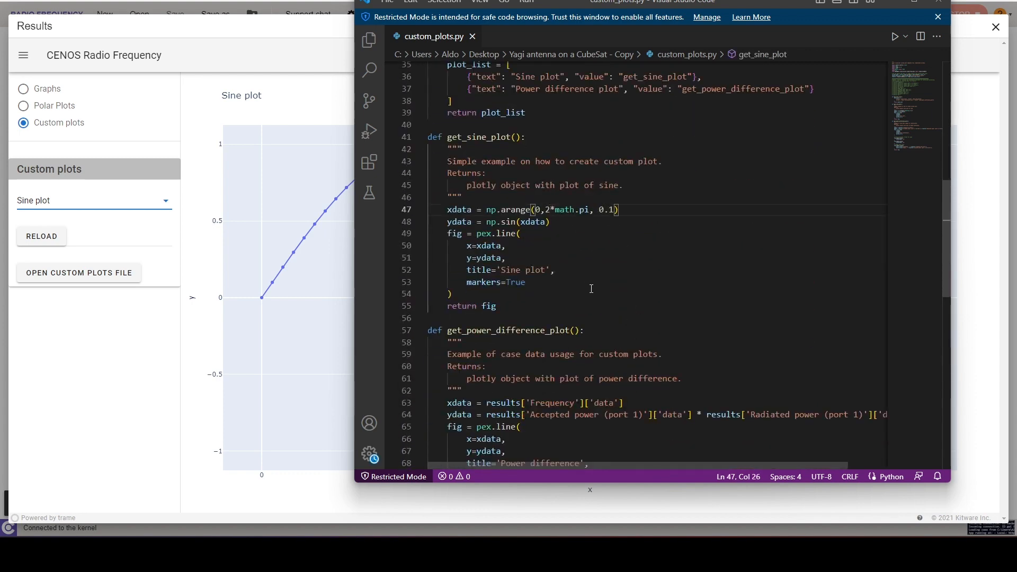
key("BackSpace")
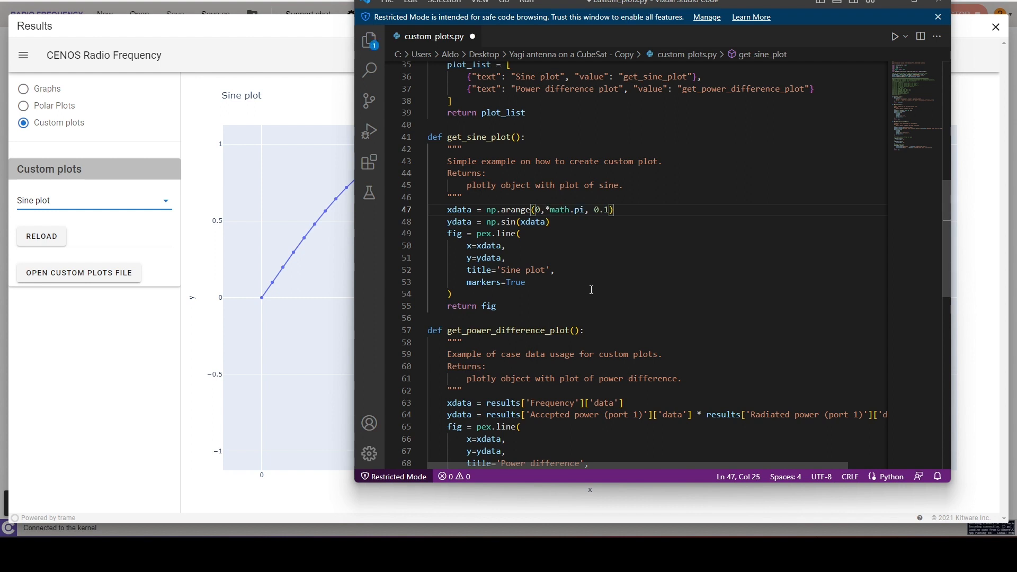
type("8")
left_click(588, 269)
key("ctrl+s")
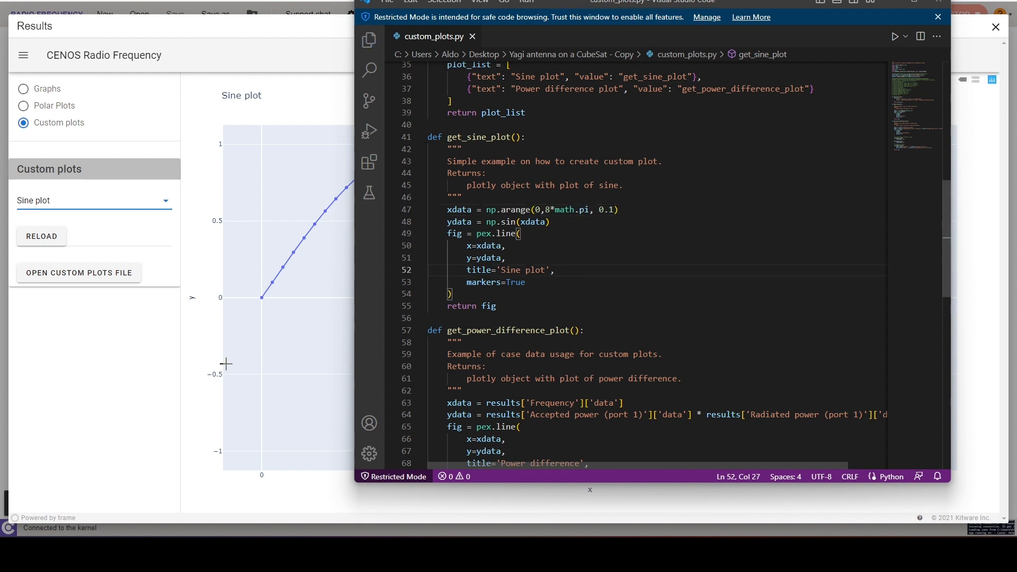
left_click(150, 379)
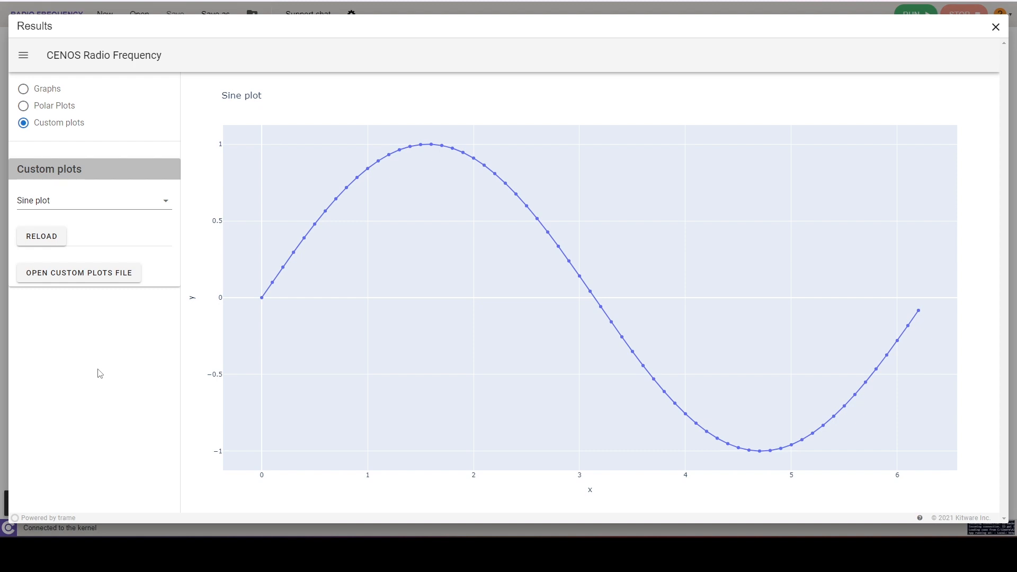
Step: Reload the custom plots and glance at the list of available custom plots without changing the selection
left_click(43, 238)
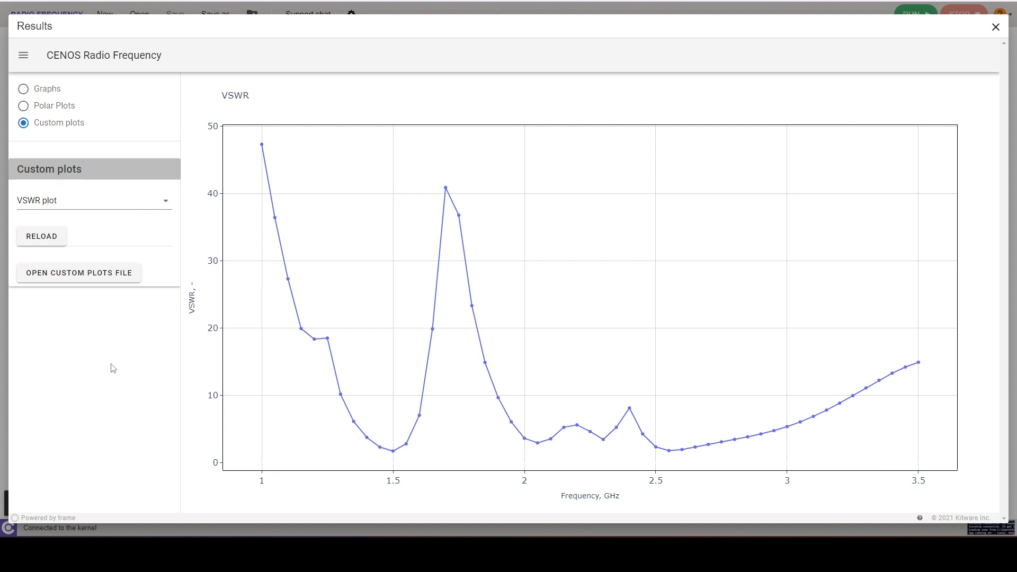
left_click(144, 201)
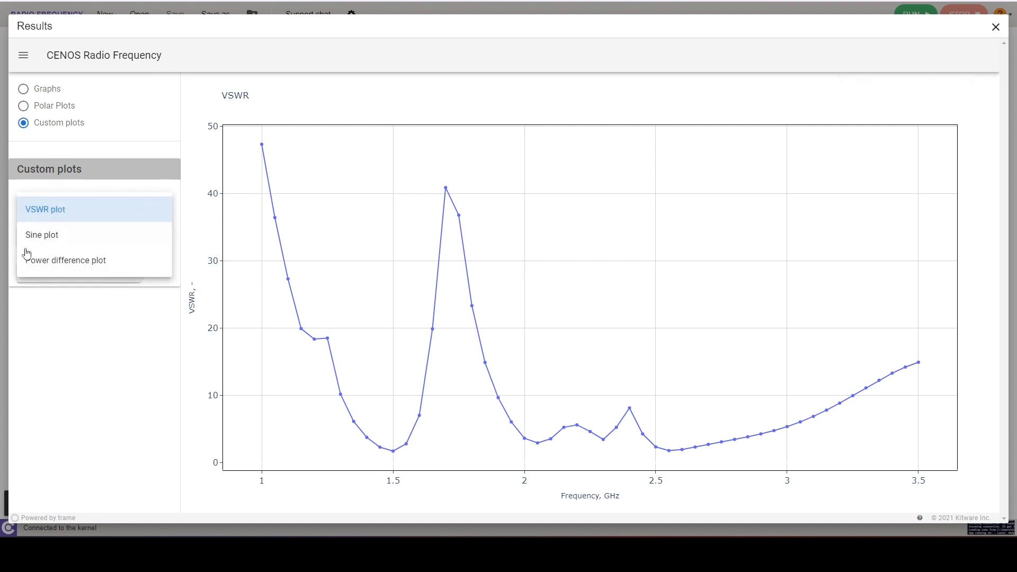
left_click(118, 371)
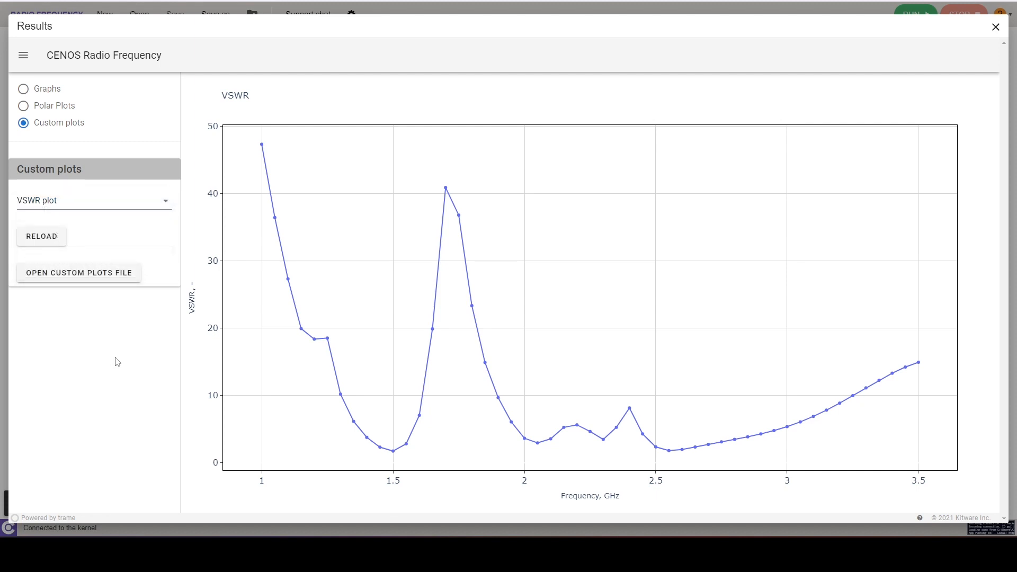
Step: Open the custom plots file in the code editor and look through its plot functions
left_click(116, 274)
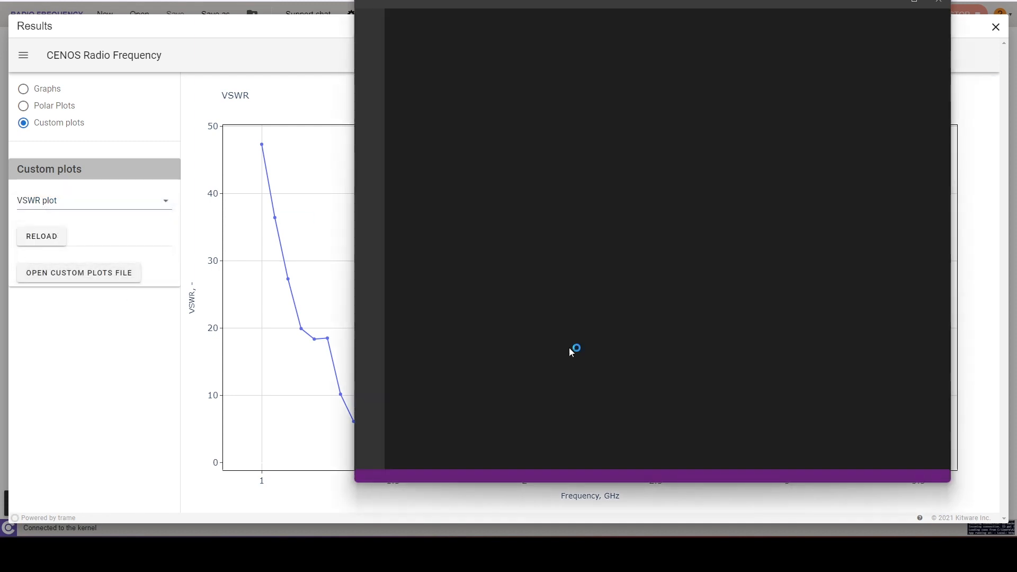
scroll(585, 346, "down", 15)
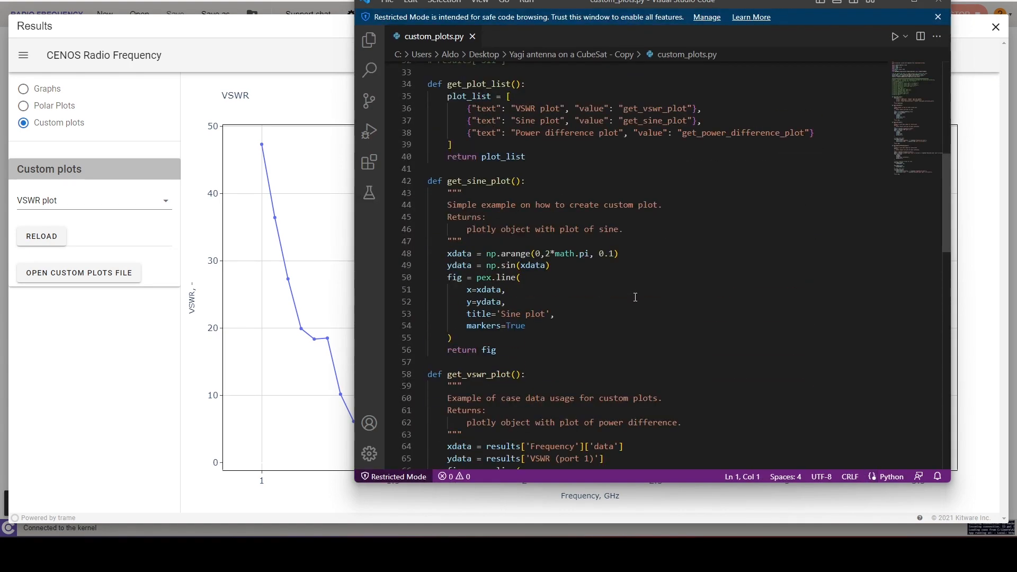
scroll(636, 297, "down", 16)
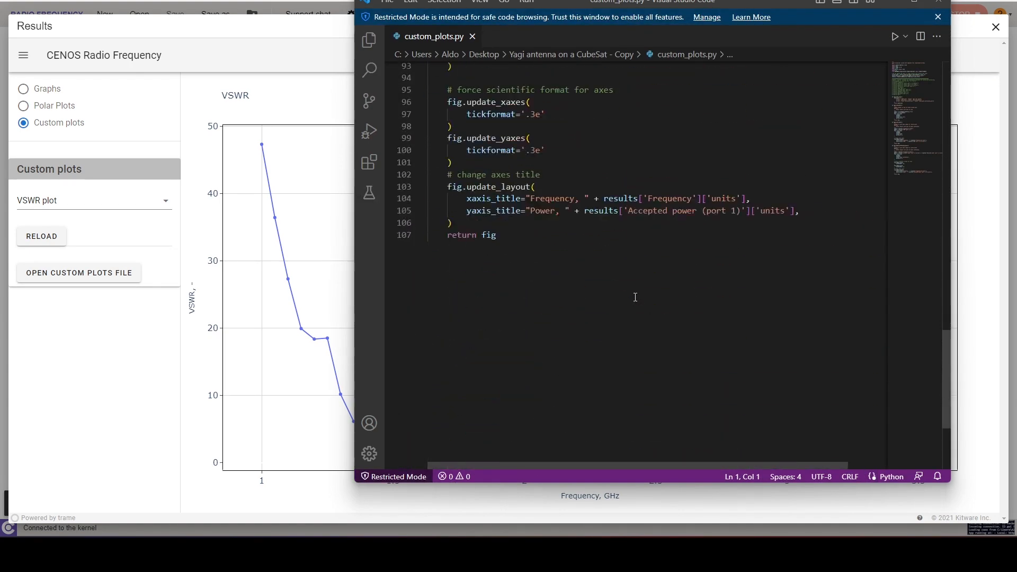
scroll(635, 297, "up", 10)
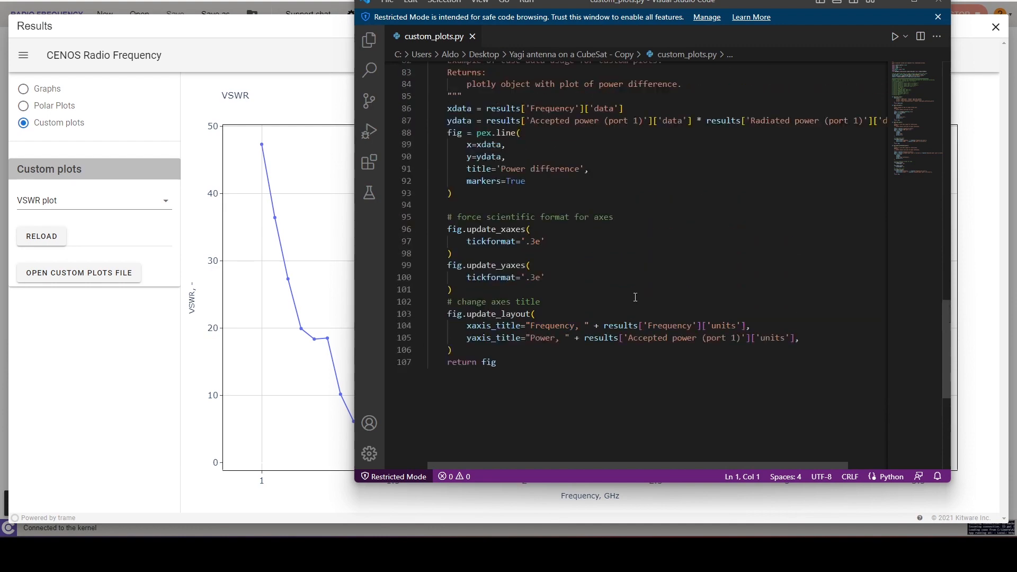
scroll(635, 297, "up", 4)
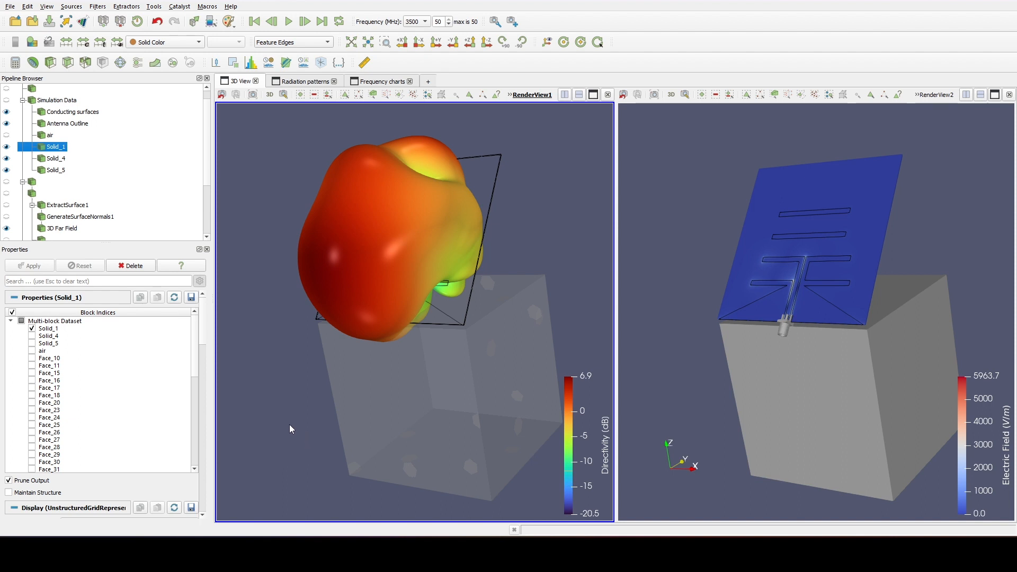
Step: In ParaView, view the 3D directivity and electric field results at 1500 MHz and at 2700 MHz
mouse_move(290, 418)
left_mouse_down()
mouse_move(364, 405)
mouse_move(270, 413)
left_mouse_up()
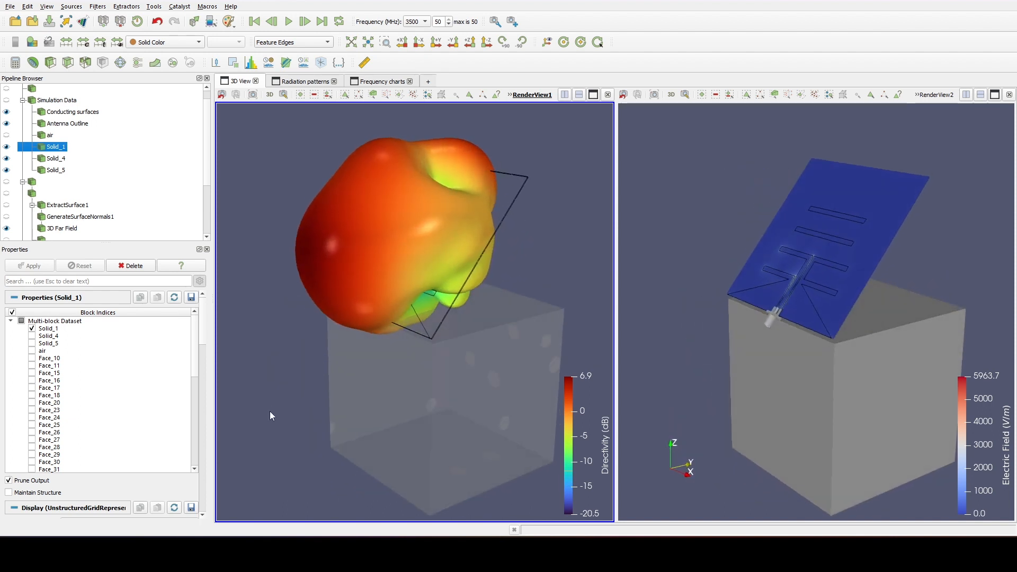
left_click(686, 413)
mouse_move(692, 388)
left_mouse_down()
mouse_move(713, 396)
mouse_move(683, 382)
left_mouse_up()
left_click(418, 21)
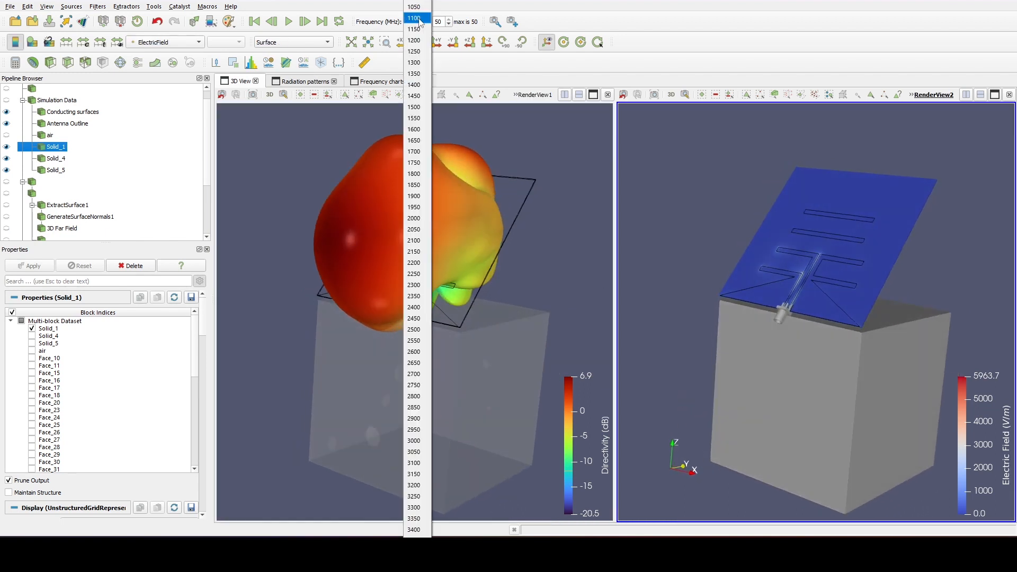
left_click(418, 107)
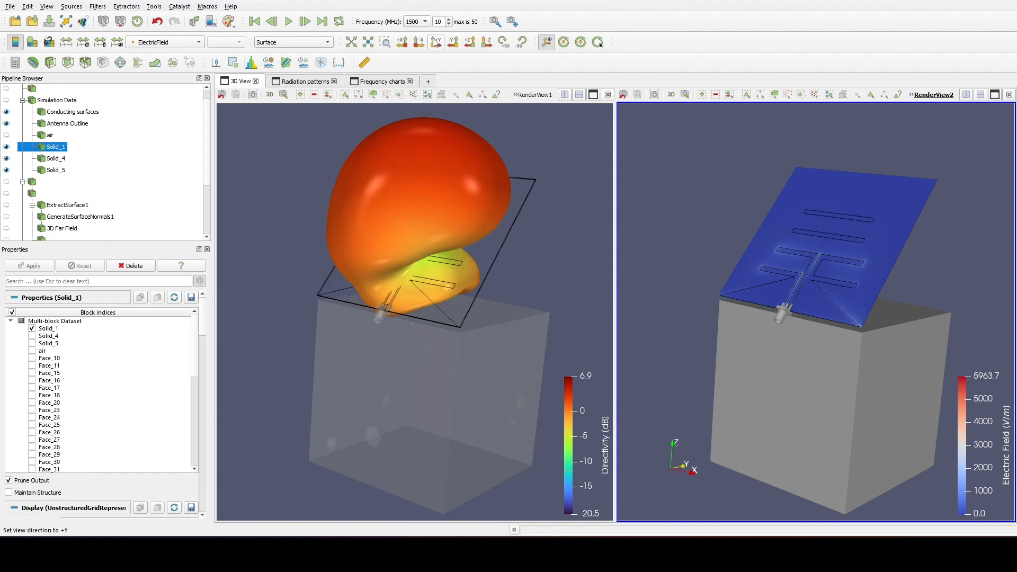
left_click(418, 22)
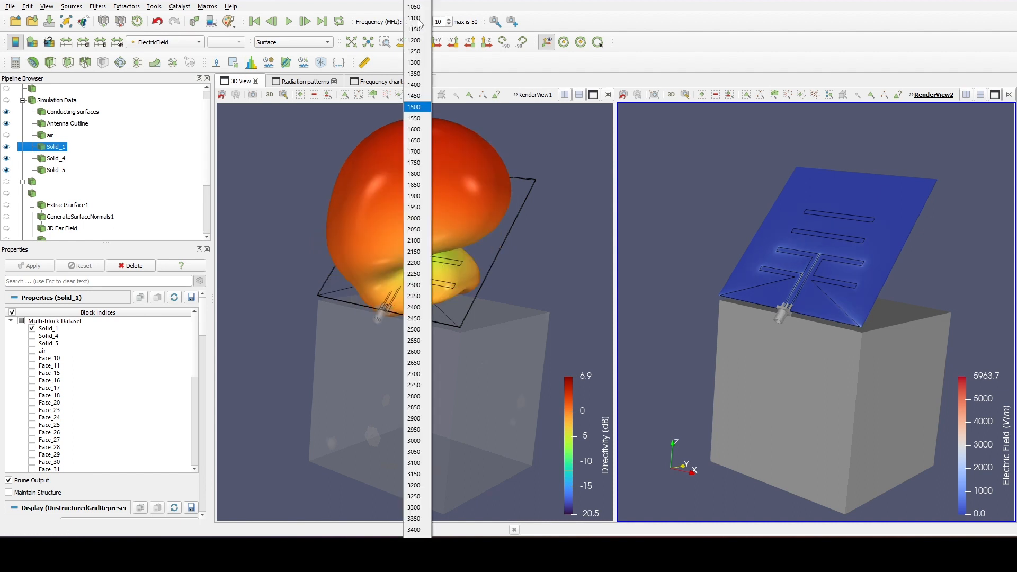
left_click(417, 374)
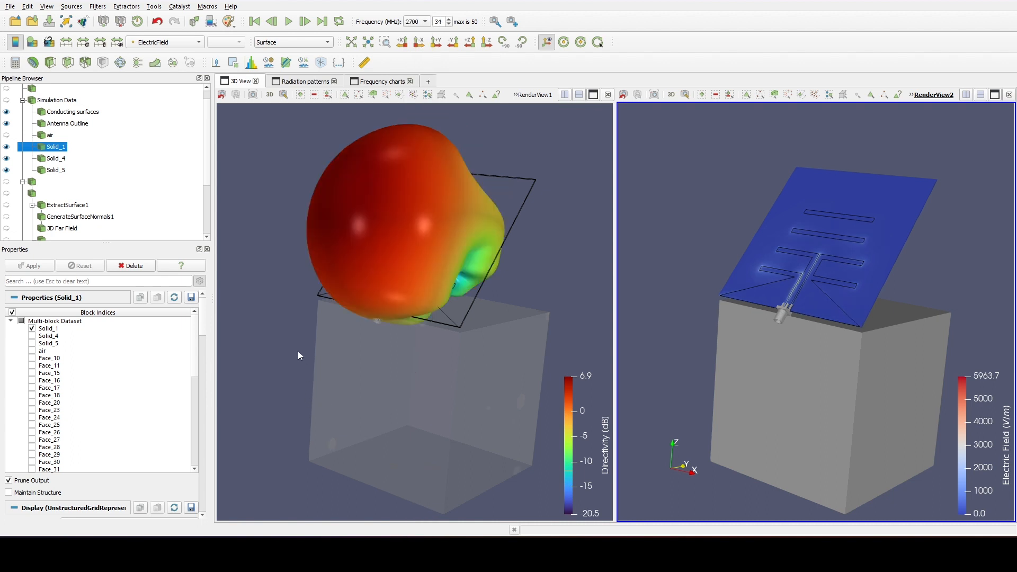